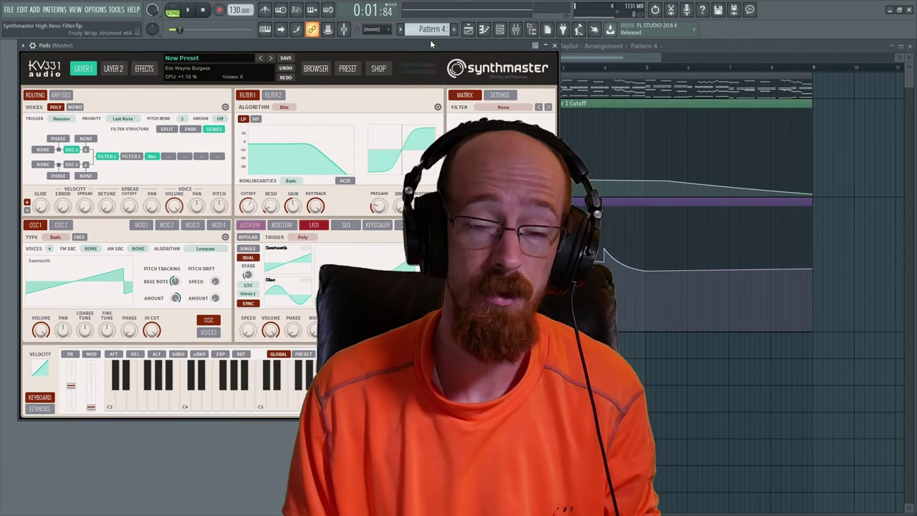
Step: Play the automated pad from bar 2 in the playlist, then stop it
{"action": "left_click", "coordinate": [616, 57]}
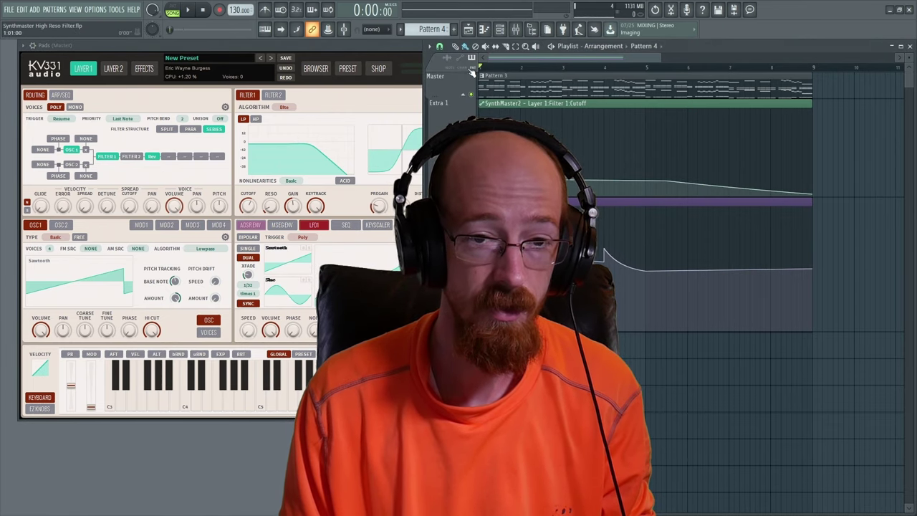
{"action": "key", "text": "space"}
{"action": "key", "text": "space"}
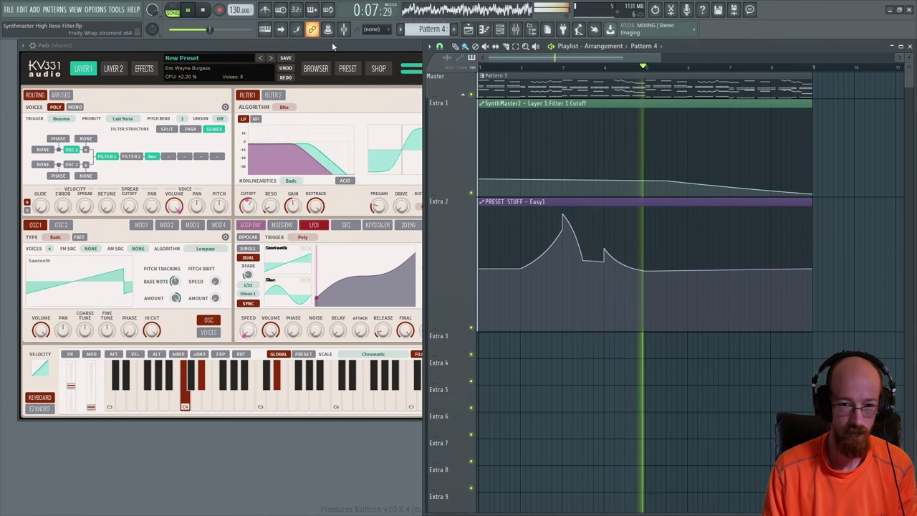
{"action": "key", "text": "space"}
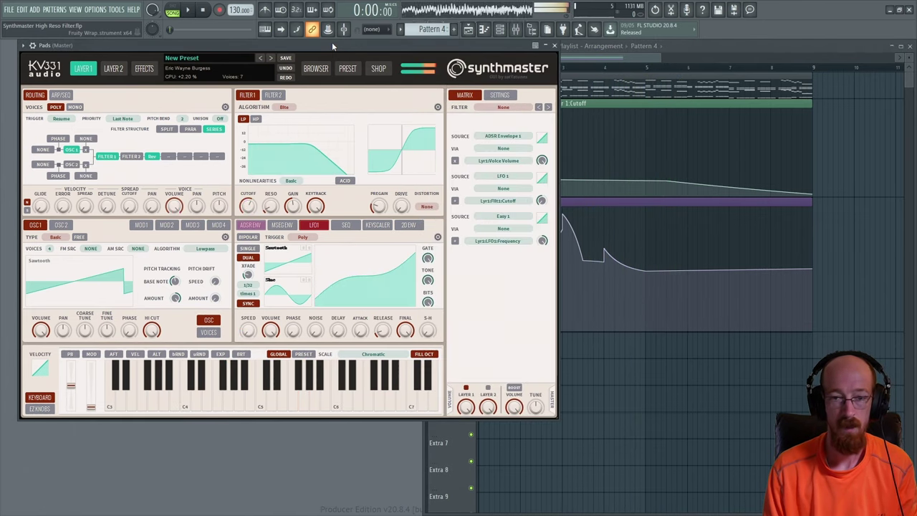
{"action": "left_click", "coordinate": [630, 60]}
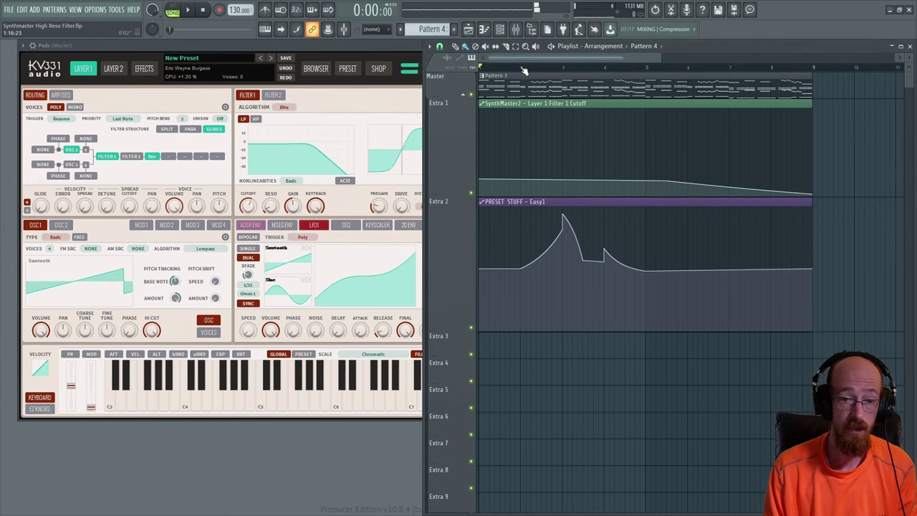
{"action": "left_click", "coordinate": [514, 68]}
{"action": "left_click", "coordinate": [521, 69]}
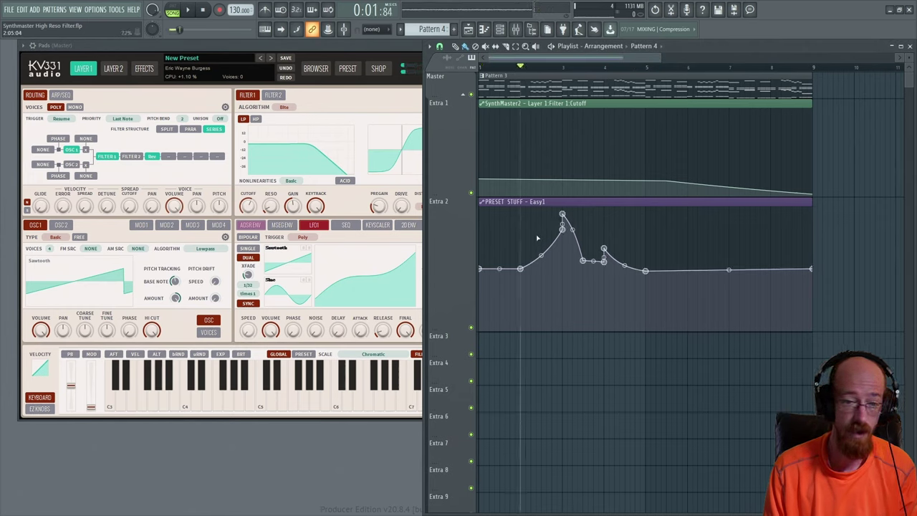
{"action": "key", "text": "space"}
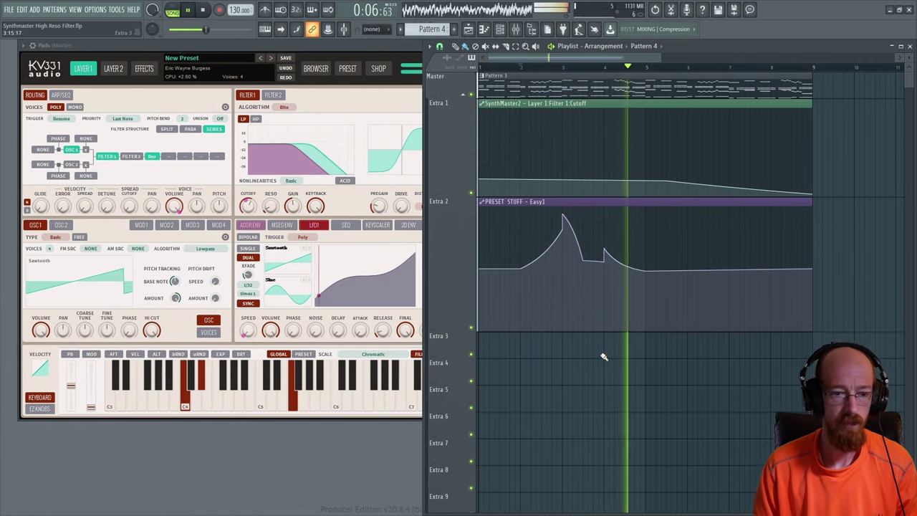
{"action": "key", "text": "space"}
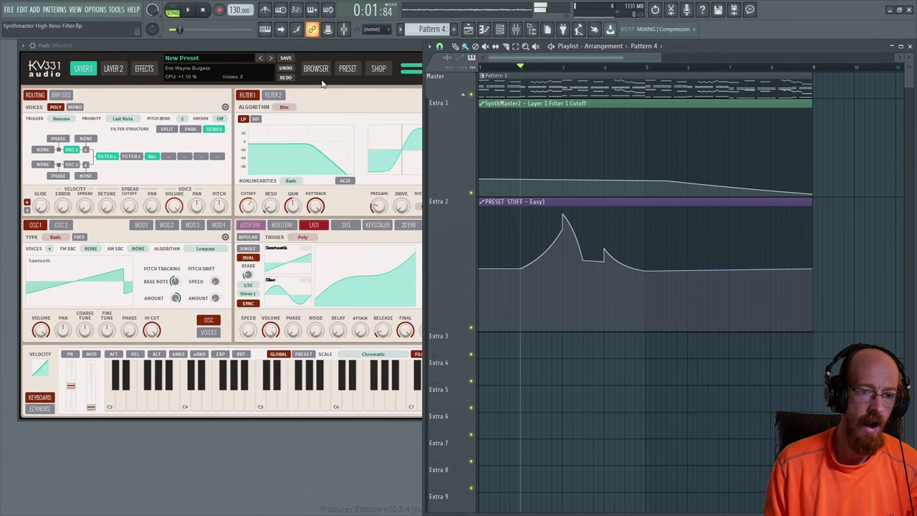
Step: Raise oscillator 1's Voices from 1 to 4 for a detuned unison saw
{"action": "left_click", "coordinate": [410, 68]}
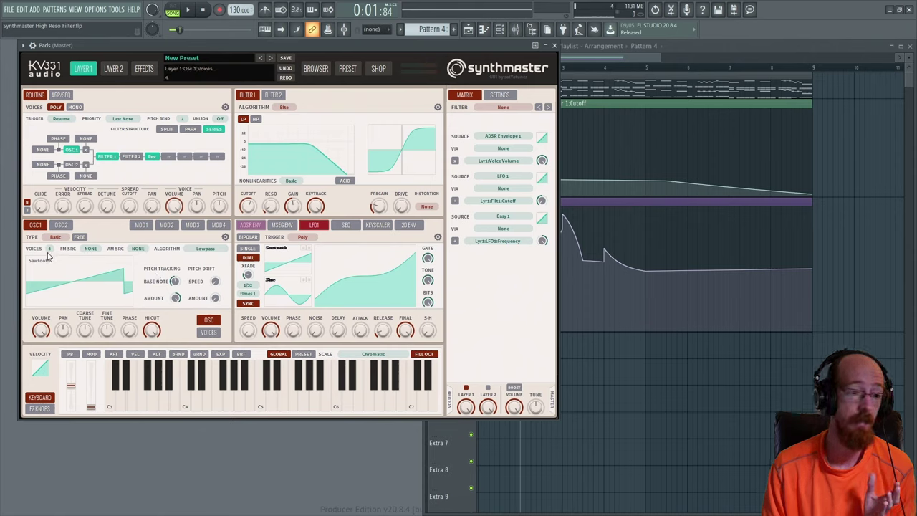
{"action": "scroll", "coordinate": [50, 251], "scroll_direction": "up", "scroll_amount": 3}
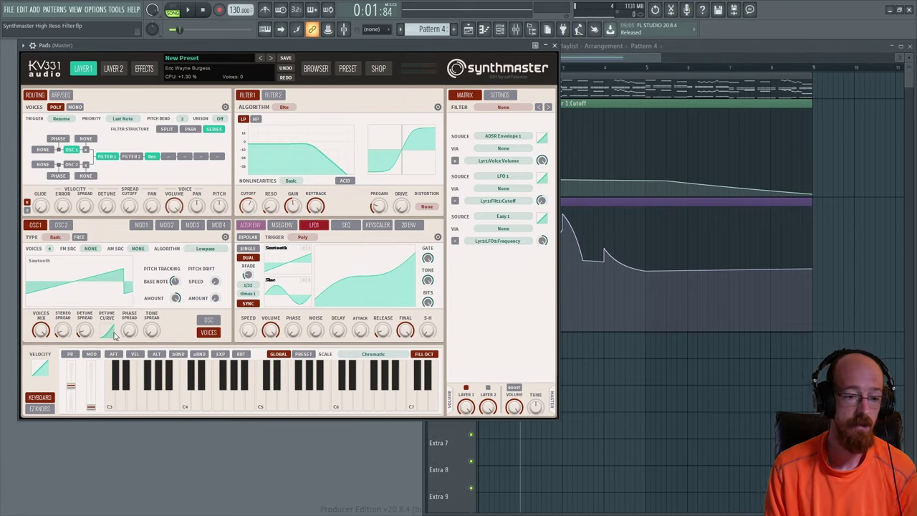
{"action": "left_click", "coordinate": [209, 320]}
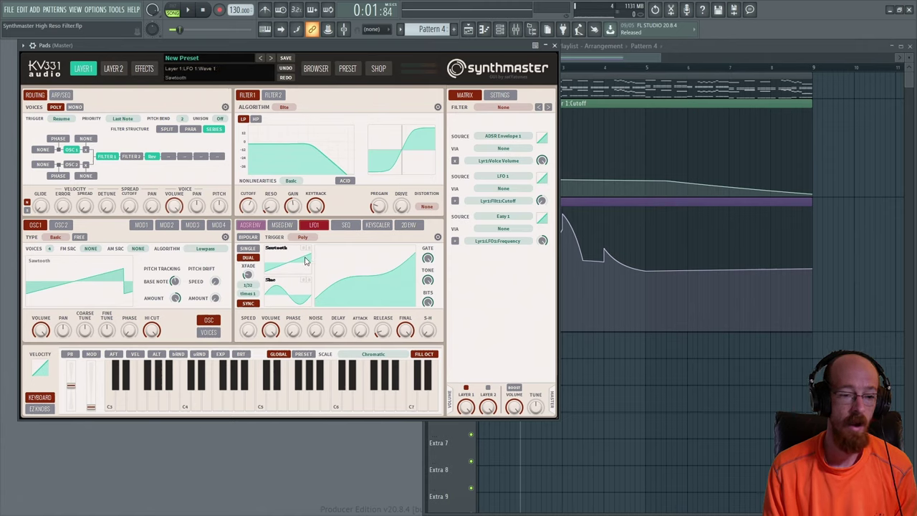
Step: Filter the matrix to modulations targeting LFO 1 crossfade and audition the pad
{"action": "left_click", "coordinate": [247, 276]}
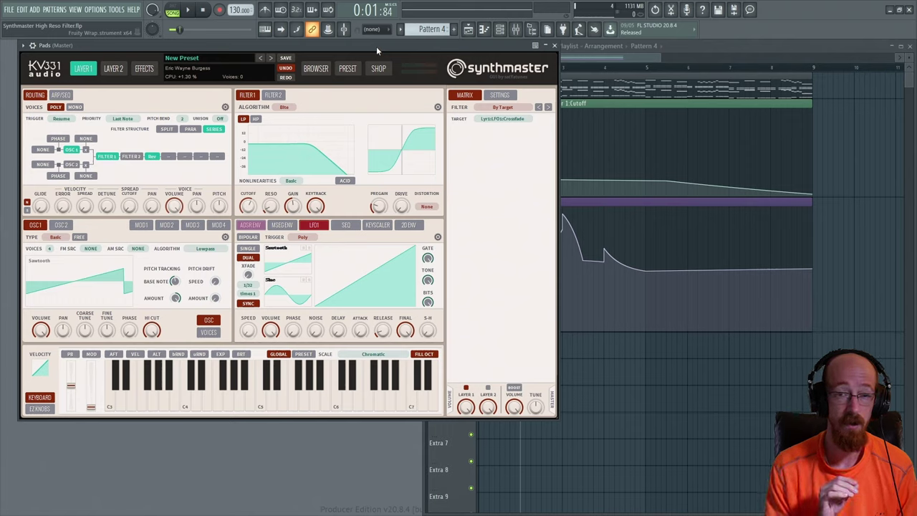
{"action": "key", "text": "space"}
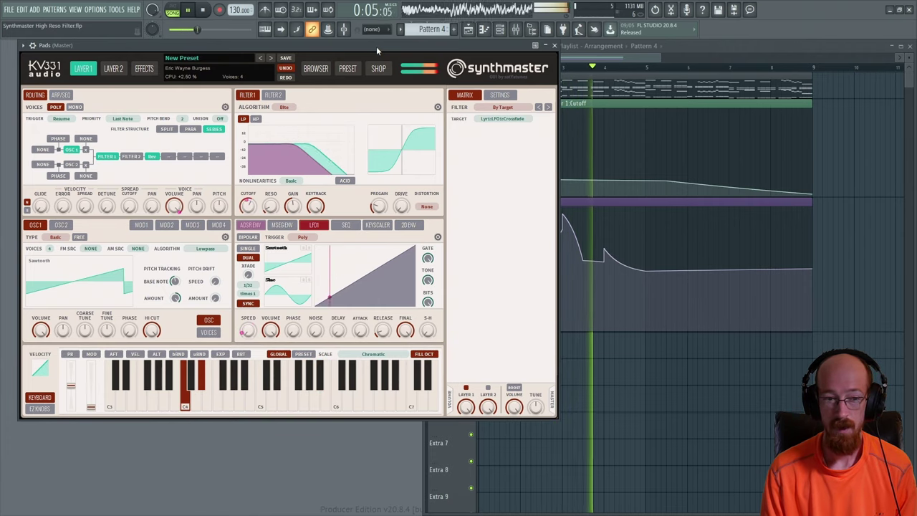
{"action": "key", "text": "space"}
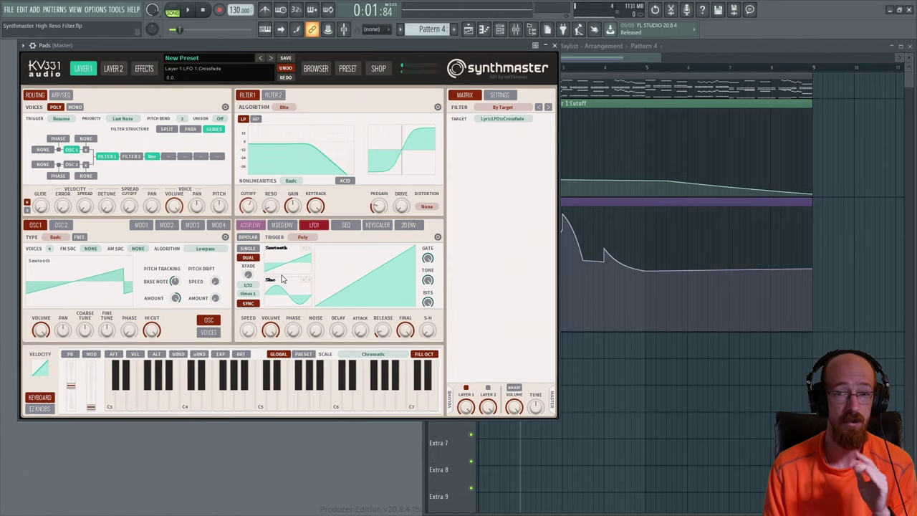
Step: Raise LFO 1 crossfade toward sine and audition it from the playlist
{"action": "left_click_drag", "start_coordinate": [248, 276], "coordinate": [248, 263]}
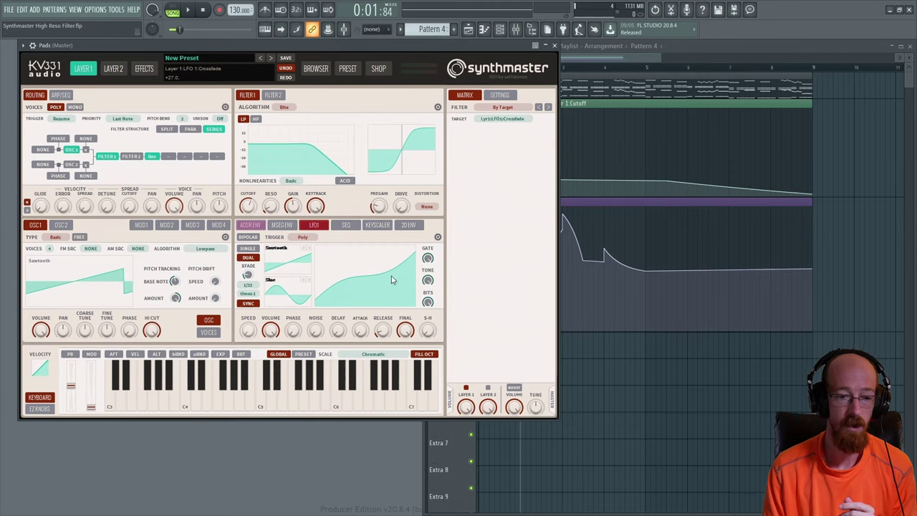
{"action": "left_click", "coordinate": [614, 57]}
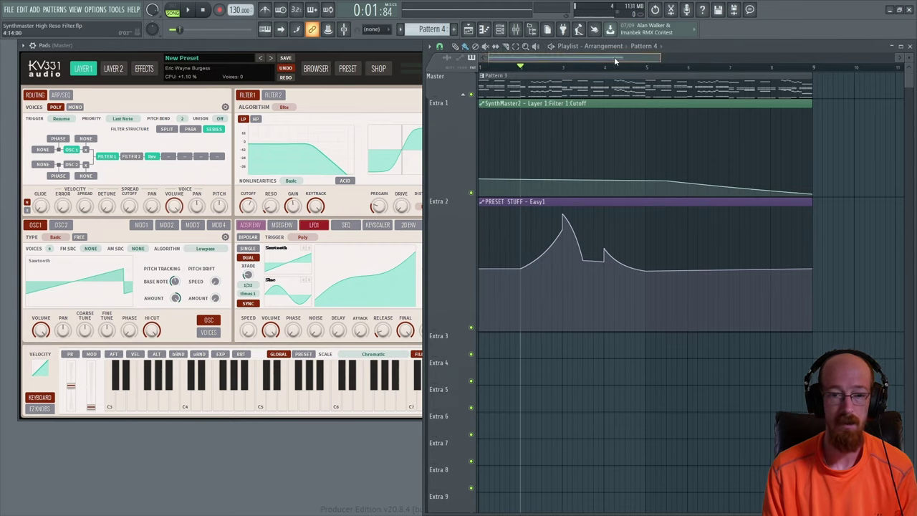
{"action": "key", "text": "space"}
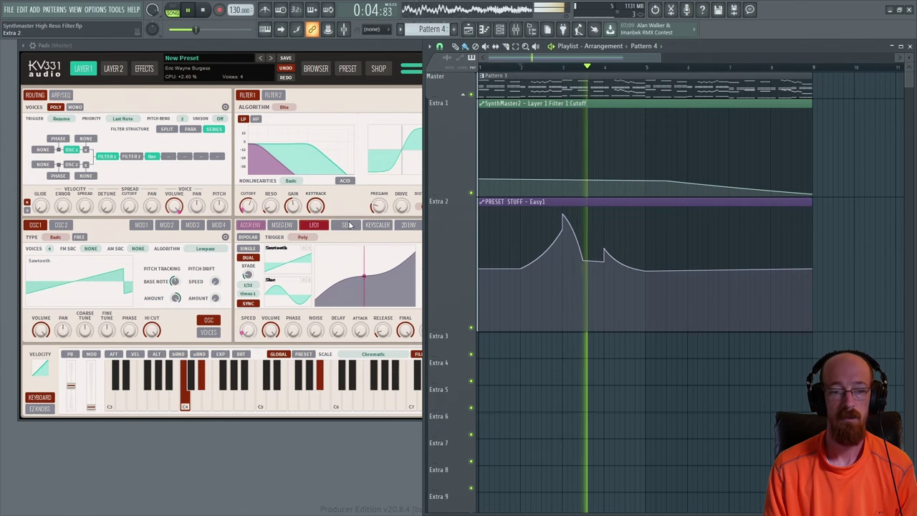
{"action": "left_click", "coordinate": [350, 46]}
{"action": "key", "text": "space"}
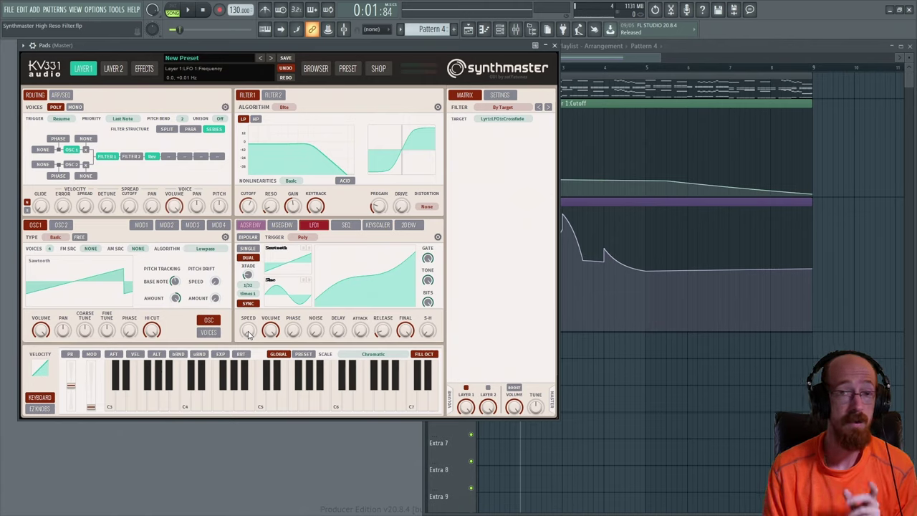
{"action": "left_click", "coordinate": [40, 409]}
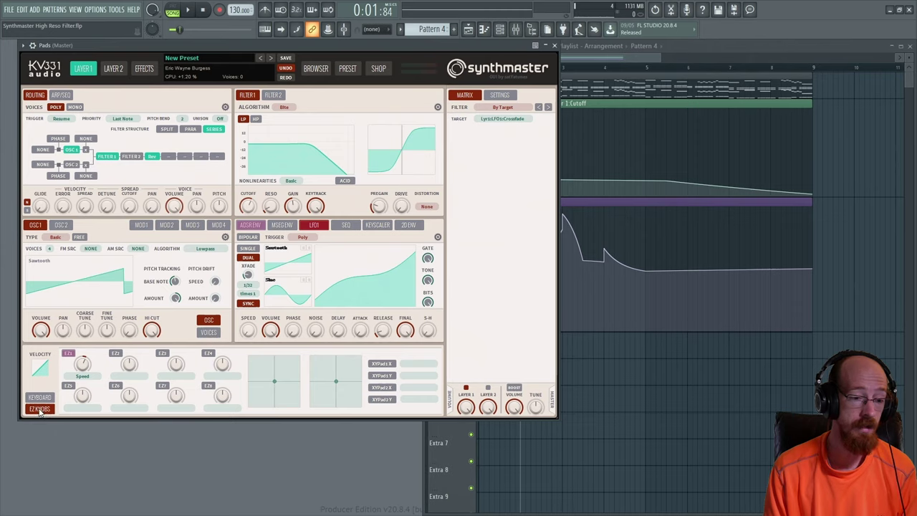
Step: Browse Add modulation on the EZ1 Speed knob, then show the Reverb effects page
{"action": "right_click", "coordinate": [248, 331]}
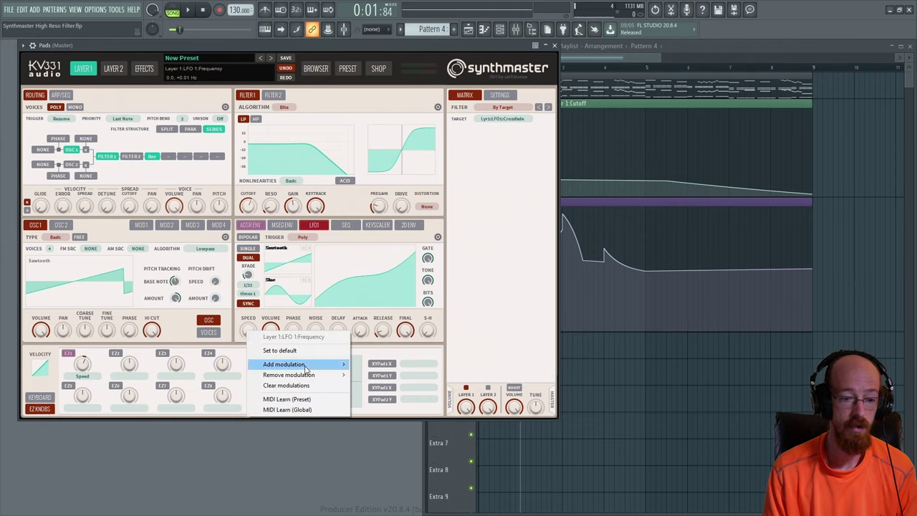
{"action": "mouse_move", "coordinate": [301, 364]}
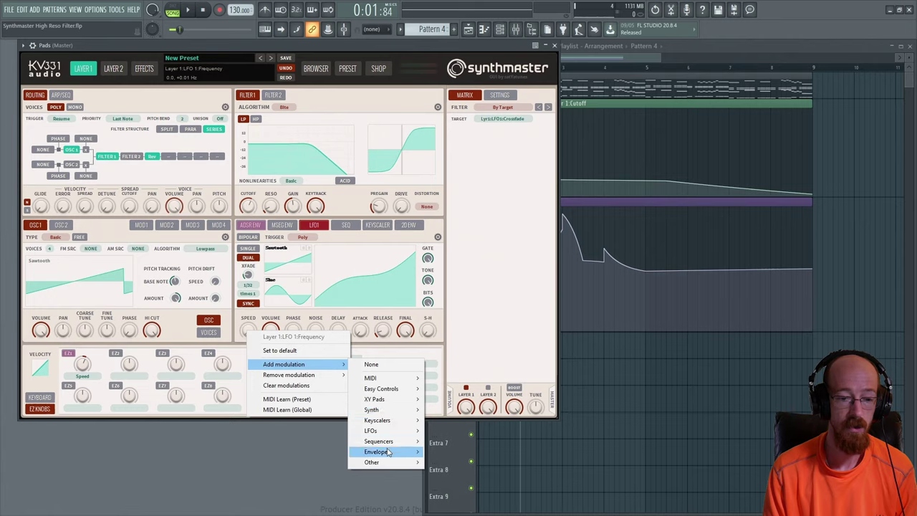
{"action": "mouse_move", "coordinate": [388, 401]}
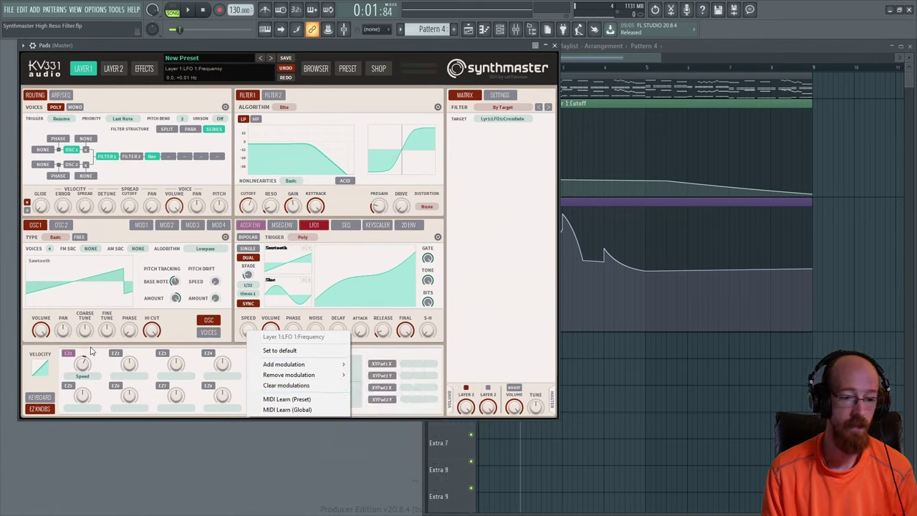
{"action": "left_click", "coordinate": [472, 282]}
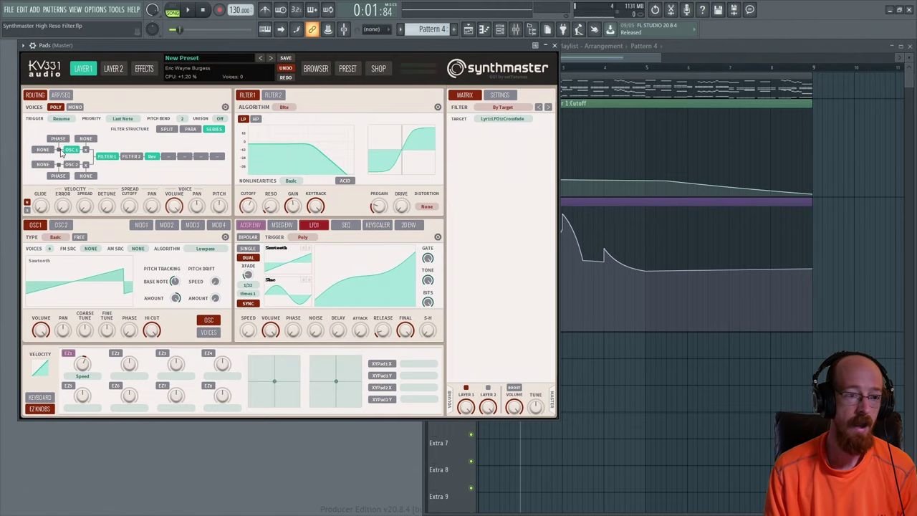
{"action": "left_click", "coordinate": [138, 70]}
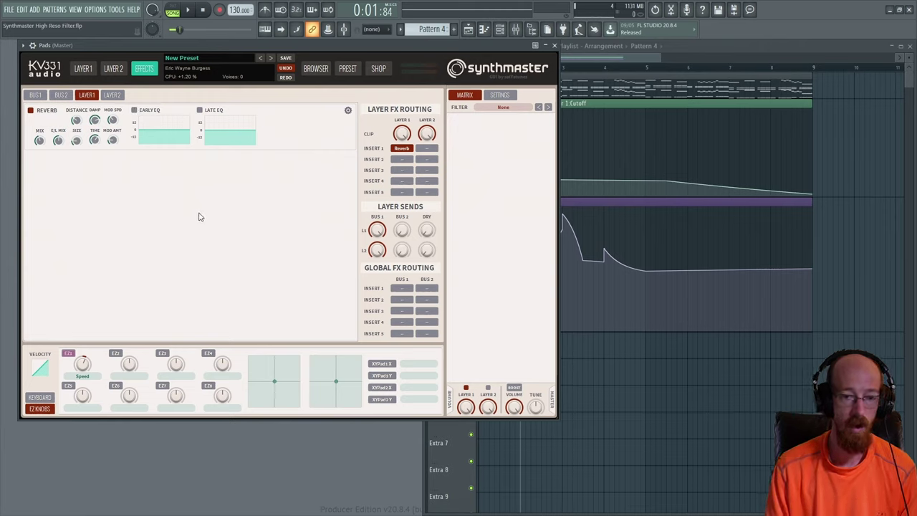
Step: Compare the pad with Reverb off and on, leave it on, and close SynthMaster
{"action": "left_click", "coordinate": [30, 110]}
{"action": "key", "text": "space"}
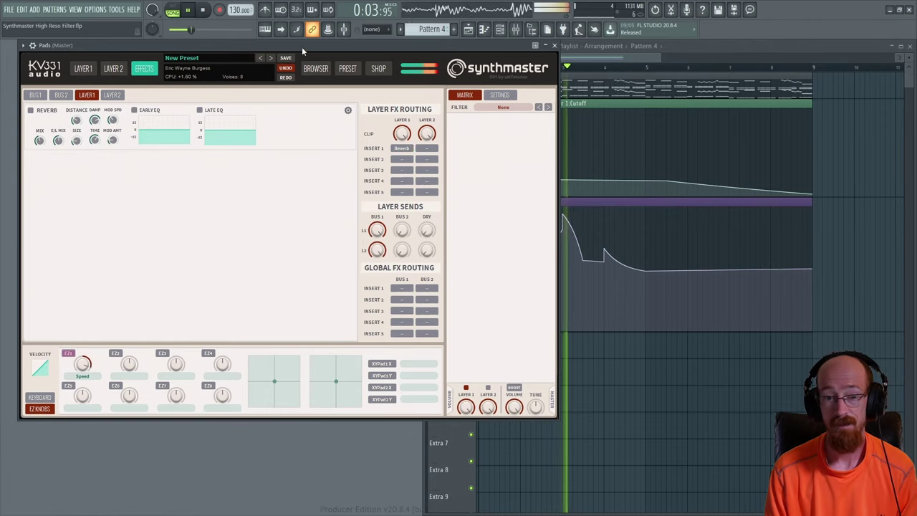
{"action": "key", "text": "space"}
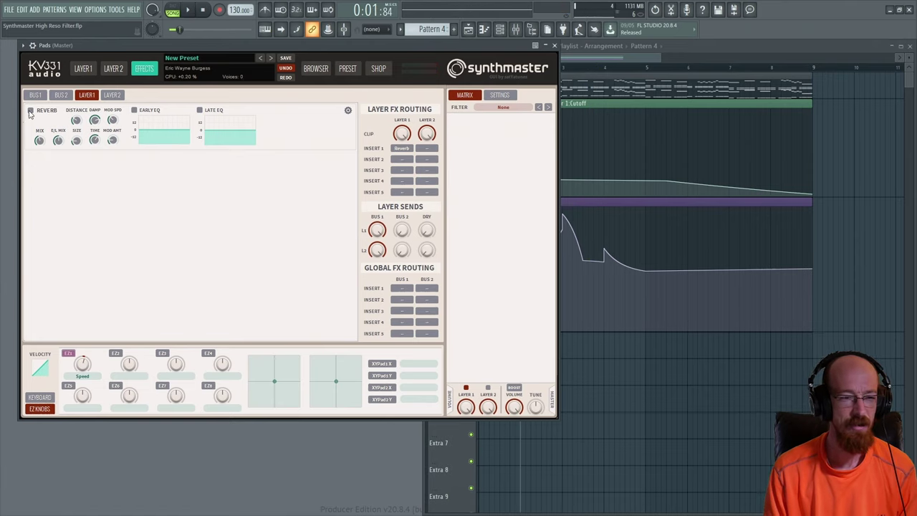
{"action": "left_click", "coordinate": [30, 111]}
{"action": "key", "text": "space"}
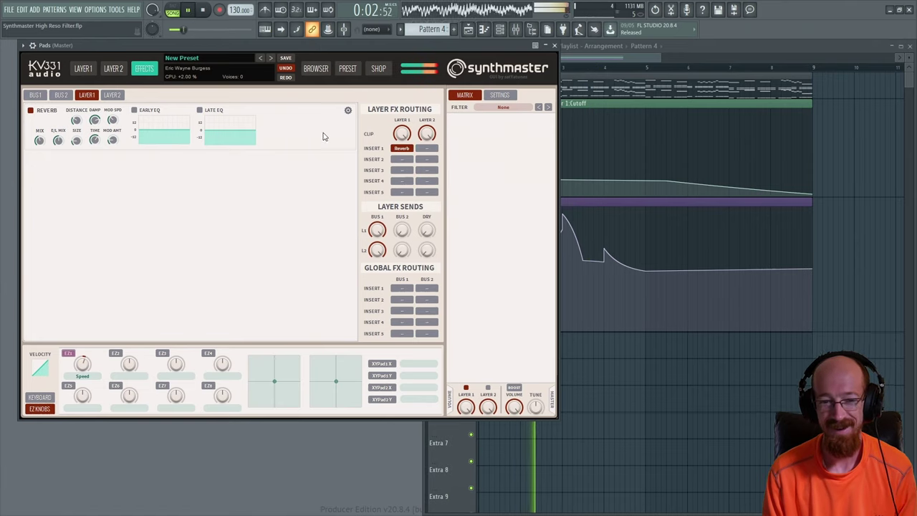
{"action": "key", "text": "space"}
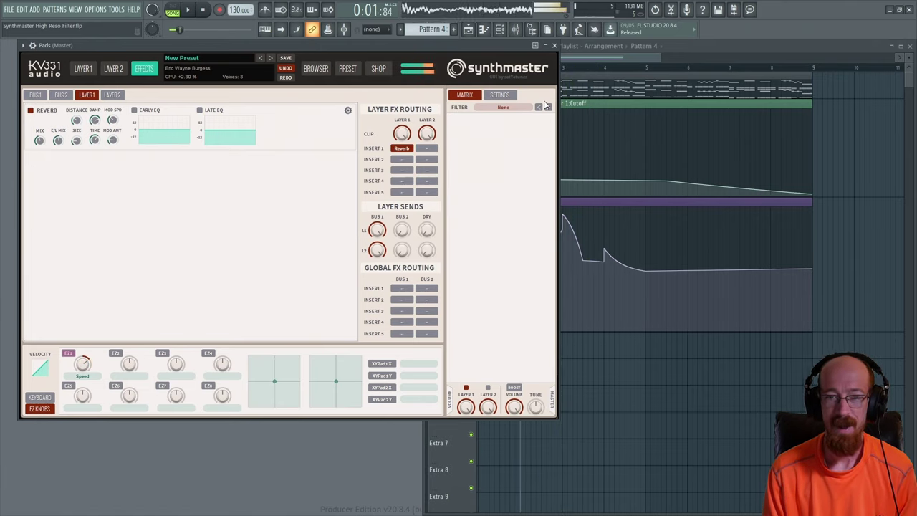
{"action": "left_click", "coordinate": [553, 45]}
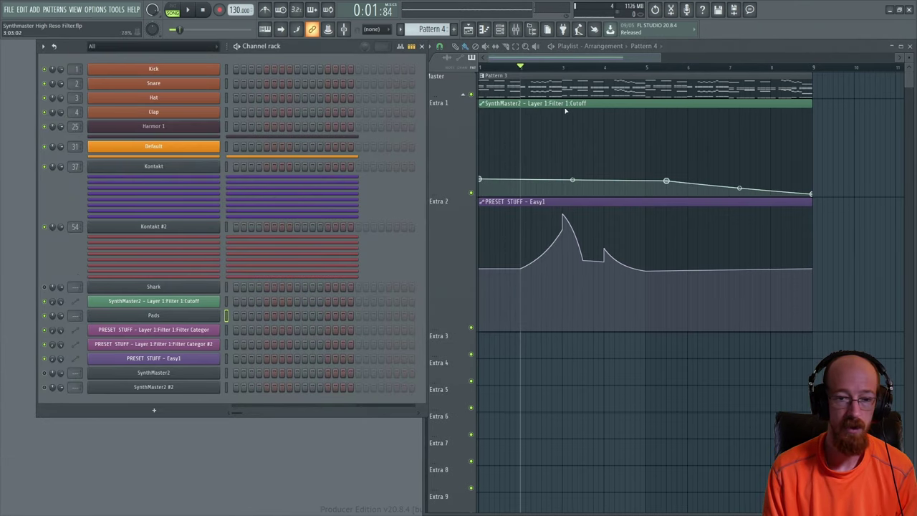
Step: Copy the Pads channel's notes in the channel rack
{"action": "left_click", "coordinate": [554, 87]}
{"action": "right_click", "coordinate": [207, 316]}
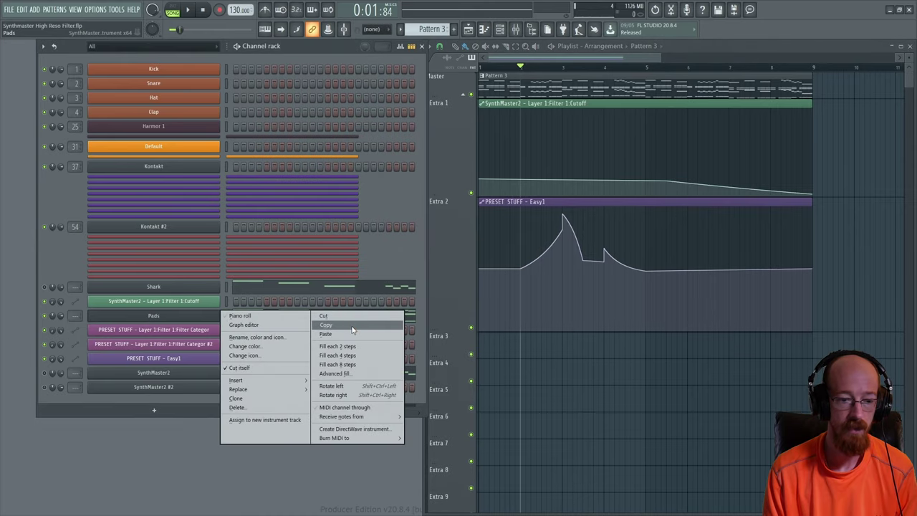
{"action": "left_click", "coordinate": [159, 347]}
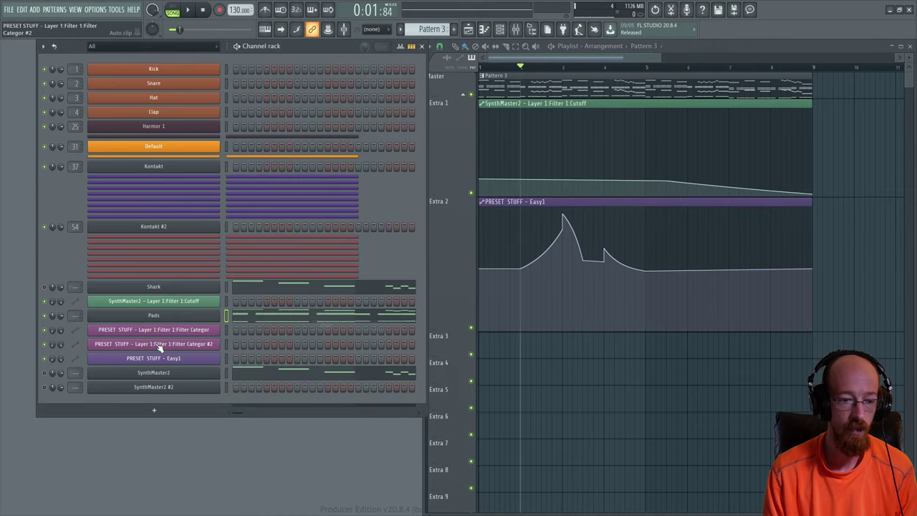
Step: Load SynthMaster2 as a new channel, paste the notes, and bring its window forward
{"action": "left_click", "coordinate": [155, 412]}
{"action": "type", "text": "synth"}
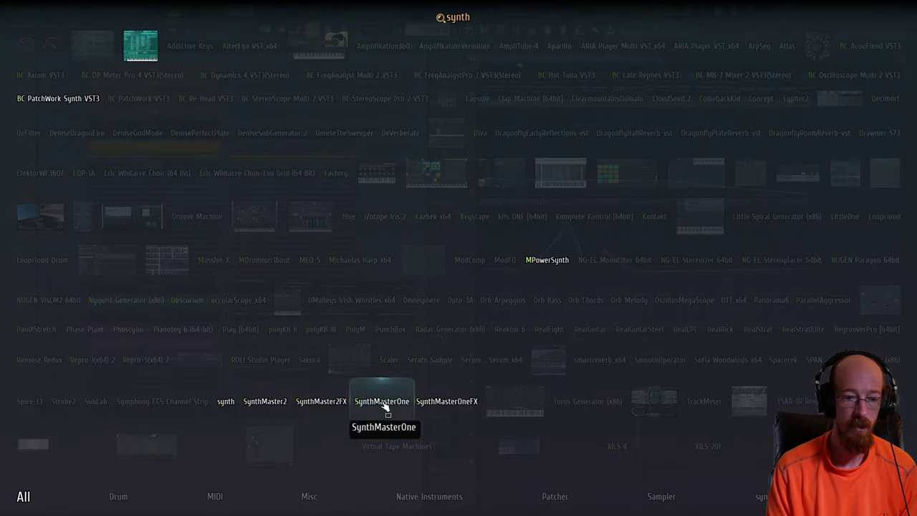
{"action": "left_click", "coordinate": [266, 404]}
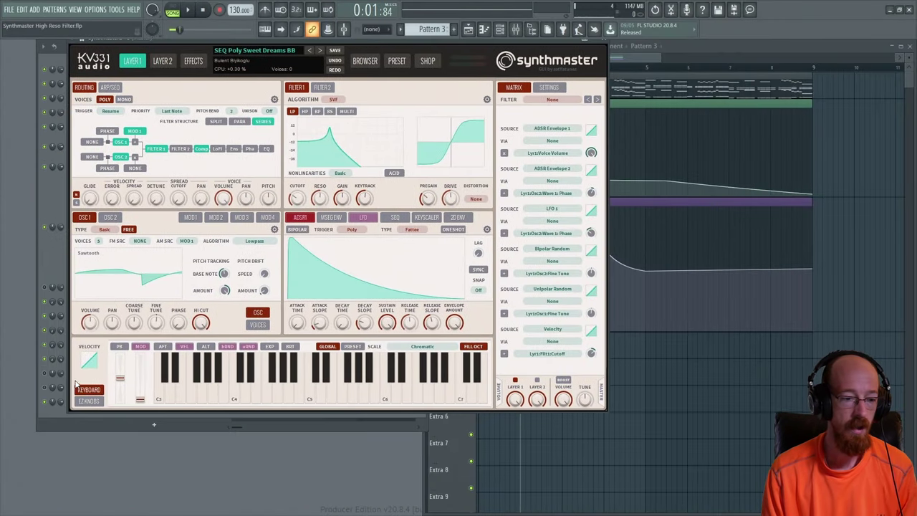
{"action": "left_click", "coordinate": [64, 416]}
{"action": "right_click", "coordinate": [154, 401]}
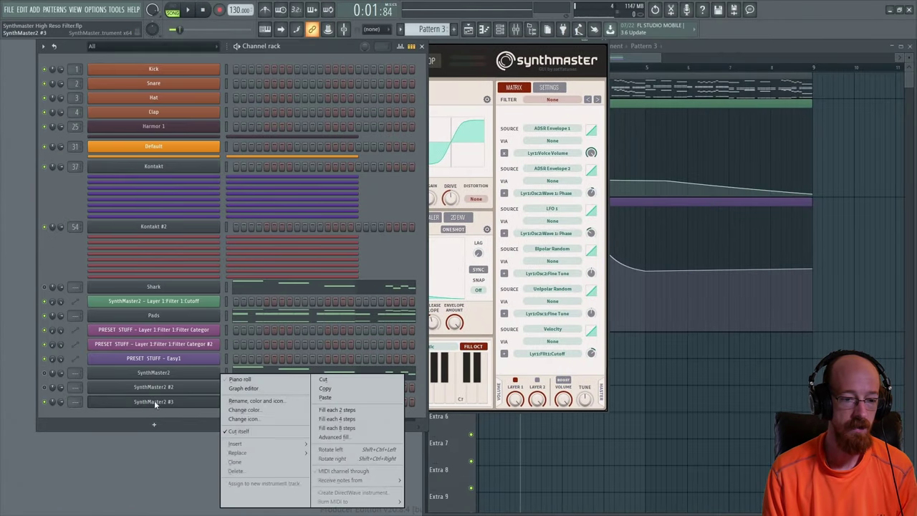
{"action": "left_click", "coordinate": [325, 396]}
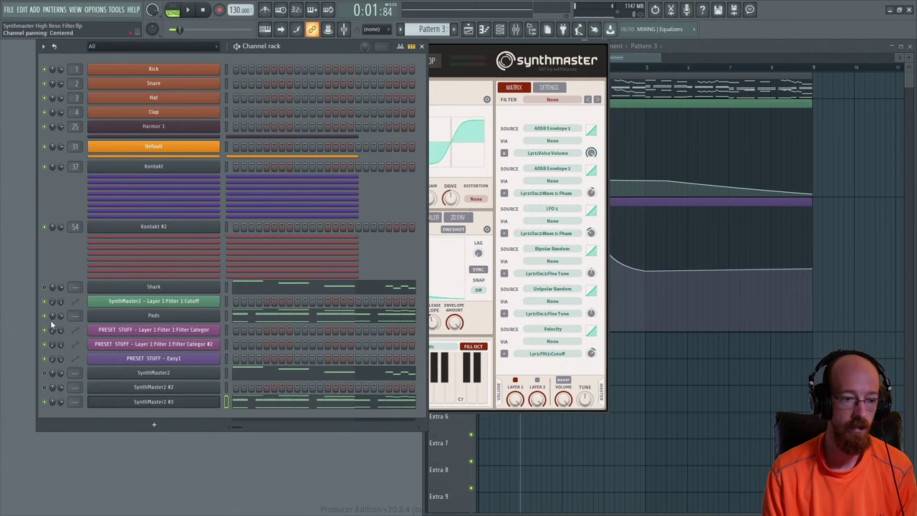
{"action": "left_click", "coordinate": [465, 48]}
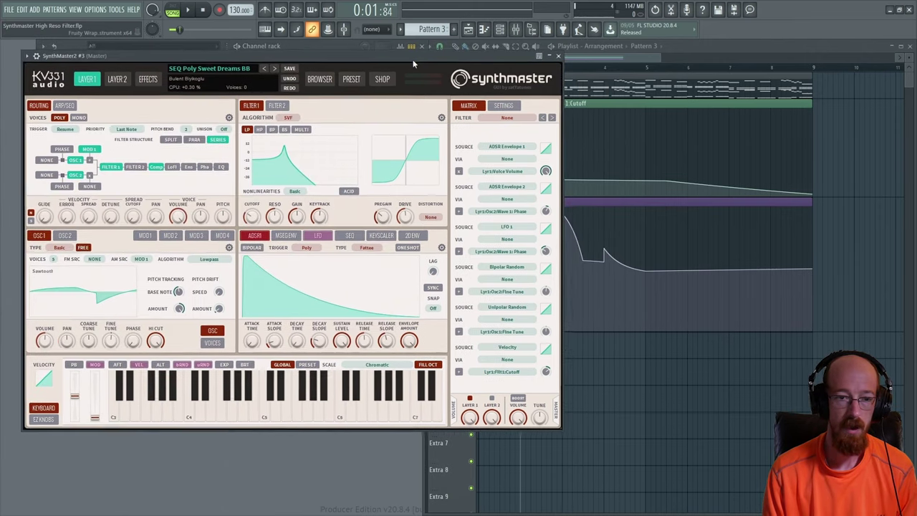
{"action": "left_click", "coordinate": [218, 63]}
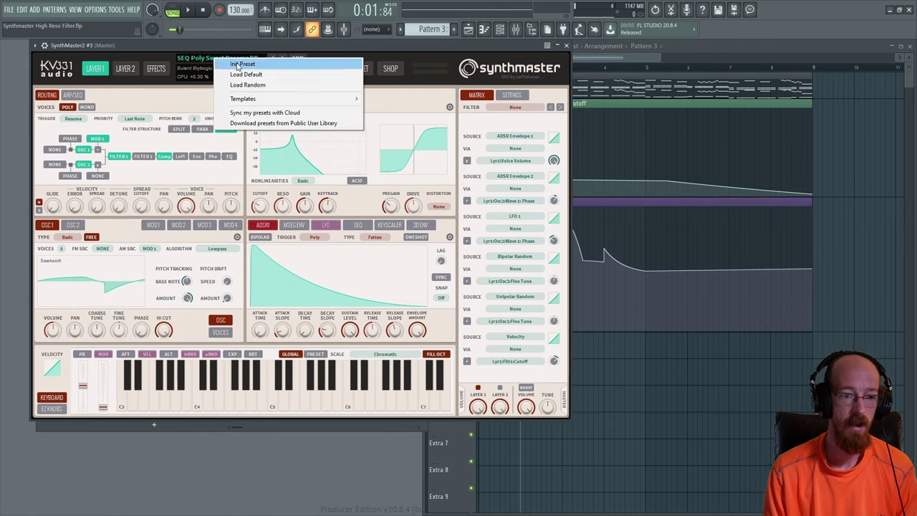
Step: Reset the synth to Init Preset and give oscillator 1 four unison voices
{"action": "left_click", "coordinate": [239, 66]}
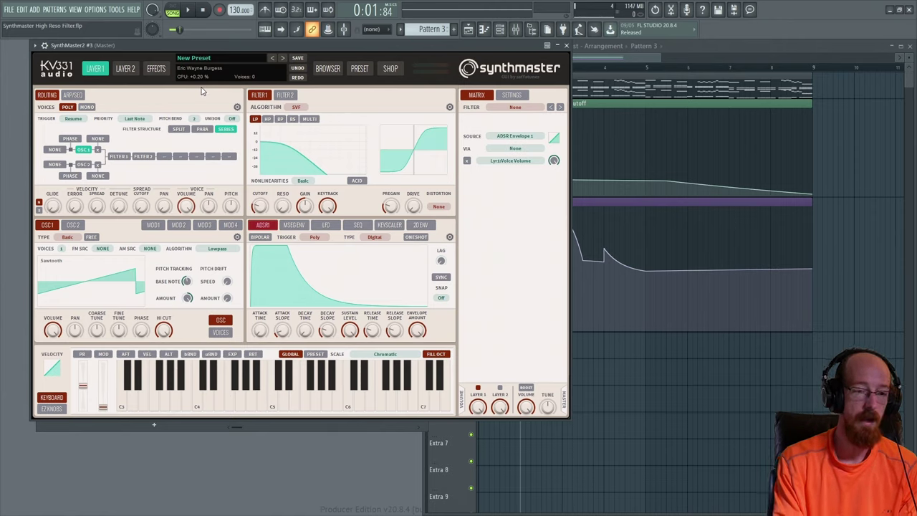
{"action": "left_click", "coordinate": [63, 250]}
{"action": "left_click", "coordinate": [75, 302]}
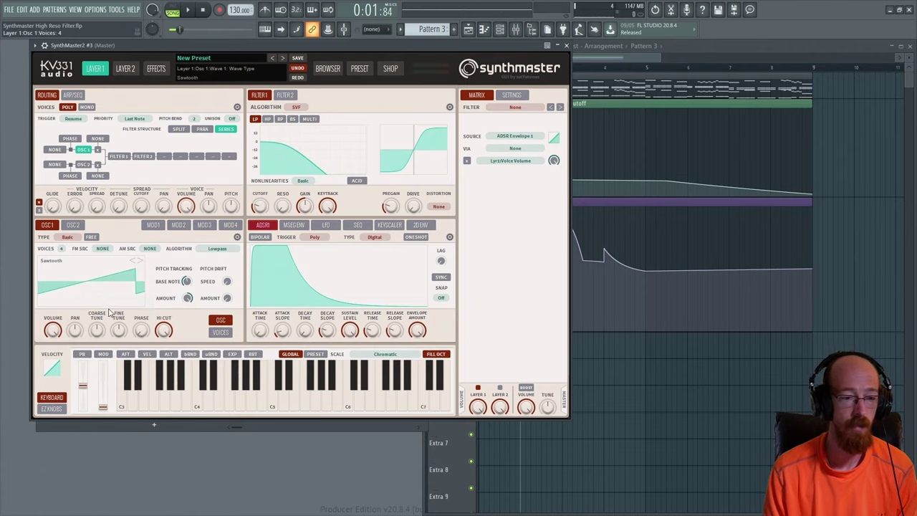
Step: Adjust oscillator 1's unison detune curve to about 77.2
{"action": "left_click", "coordinate": [220, 332]}
{"action": "left_click", "coordinate": [119, 331]}
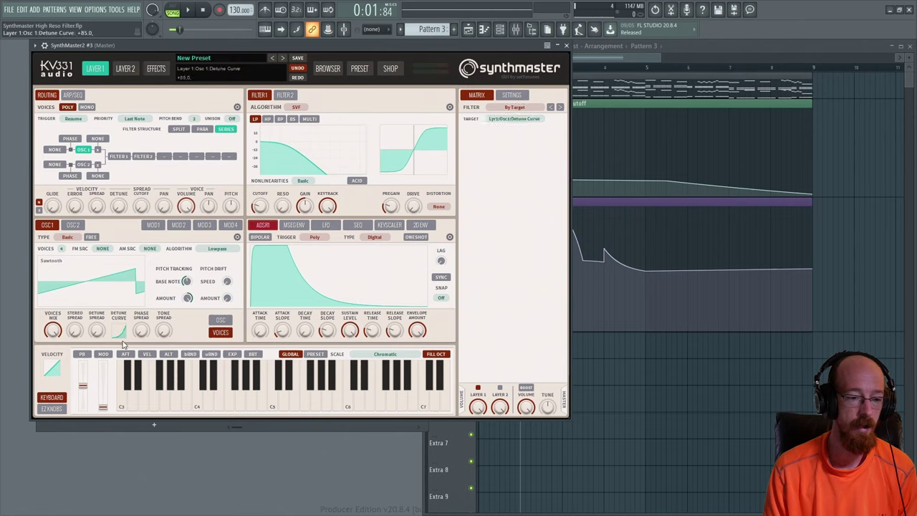
{"action": "left_click", "coordinate": [95, 331]}
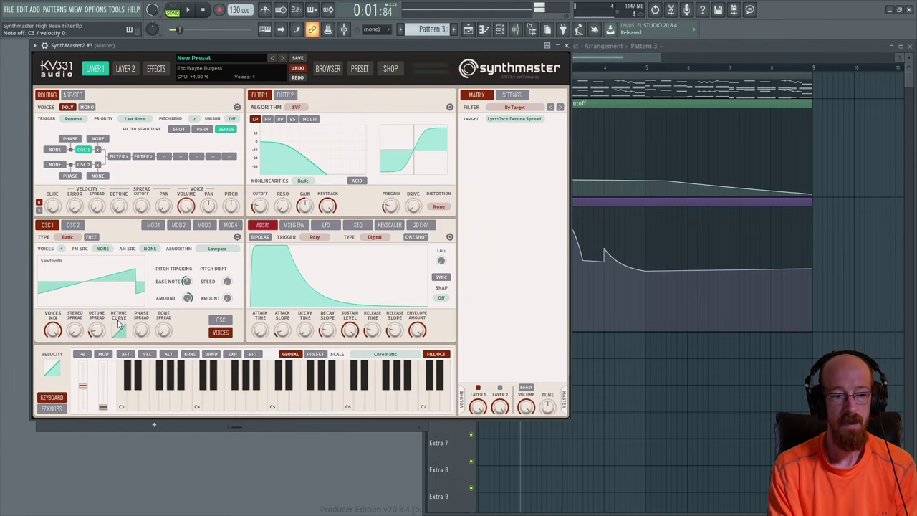
{"action": "left_click_drag", "start_coordinate": [120, 326], "coordinate": [121, 343]}
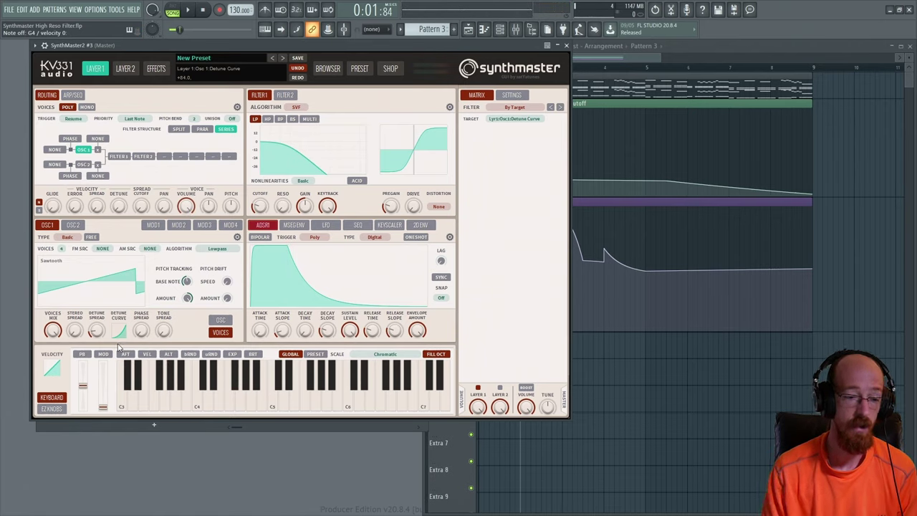
{"action": "left_click_drag", "start_coordinate": [118, 334], "coordinate": [120, 305]}
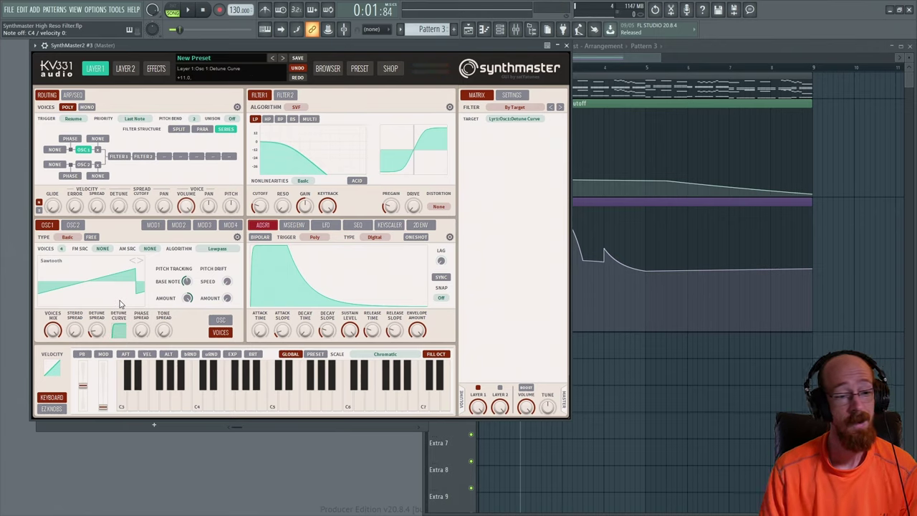
{"action": "left_click_drag", "start_coordinate": [123, 329], "coordinate": [125, 345]}
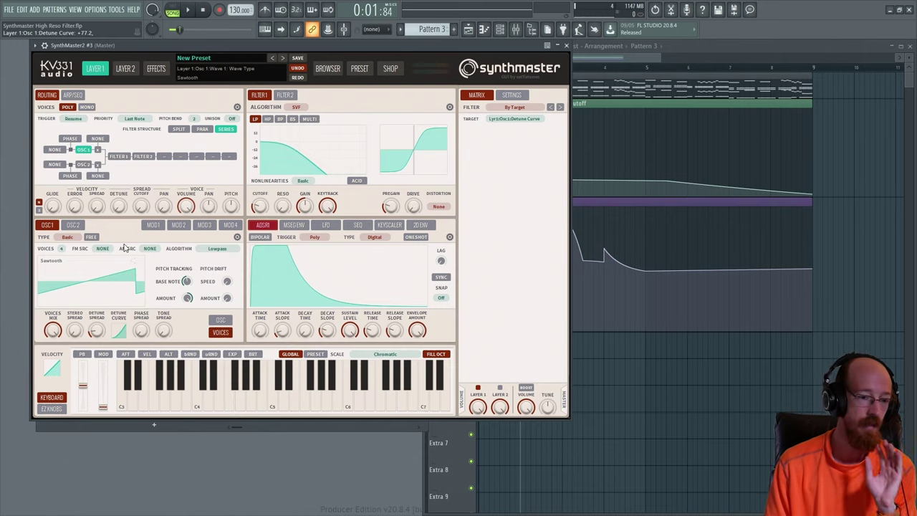
{"action": "left_click", "coordinate": [221, 321]}
Step: Enable Filter 1 as a Bite low-pass with cutoff around 527 Hz
{"action": "left_click", "coordinate": [119, 157]}
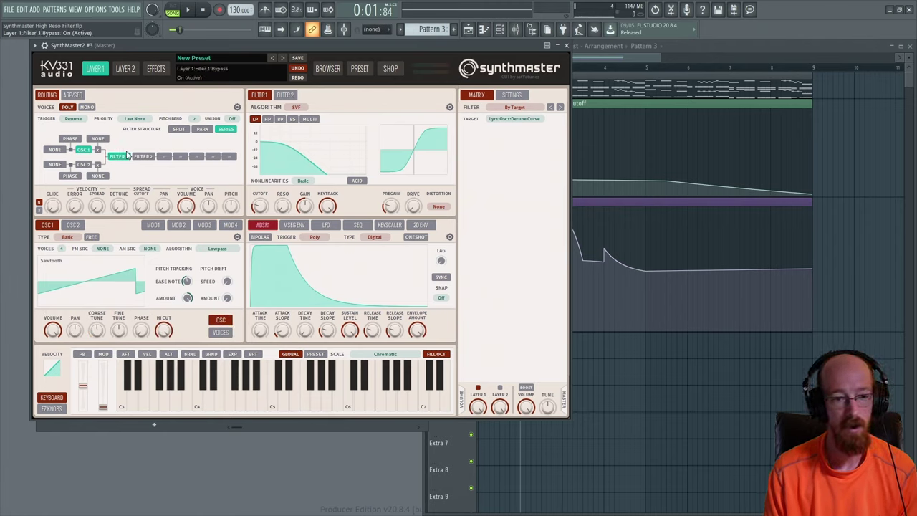
{"action": "left_click", "coordinate": [295, 108]}
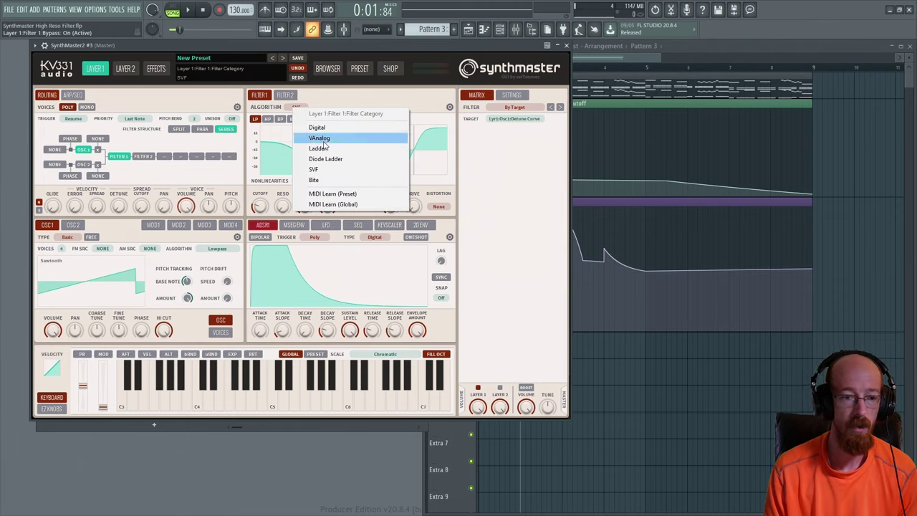
{"action": "left_click", "coordinate": [324, 181]}
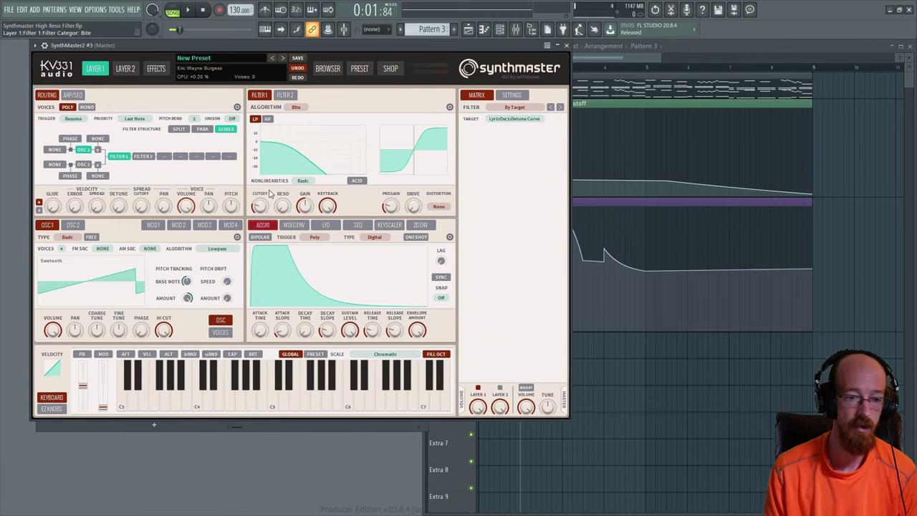
{"action": "mouse_move", "coordinate": [260, 208]}
{"action": "left_mouse_down"}
{"action": "mouse_move", "coordinate": [258, 179]}
{"action": "mouse_move", "coordinate": [273, 193]}
{"action": "mouse_move", "coordinate": [266, 220]}
{"action": "mouse_move", "coordinate": [278, 209]}
{"action": "left_mouse_up"}
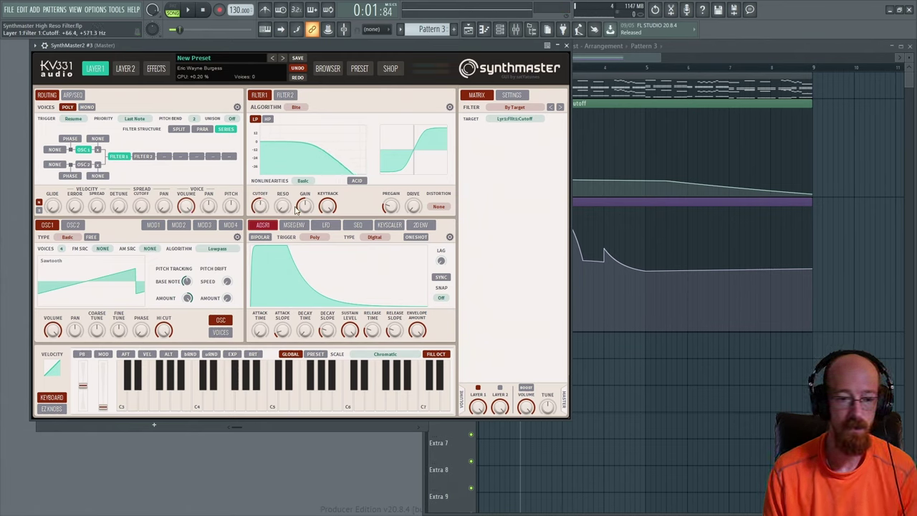
Step: Route LFO 1 to the filter cutoff and set its modulation amount
{"action": "right_click", "coordinate": [257, 197]}
{"action": "mouse_move", "coordinate": [303, 248]}
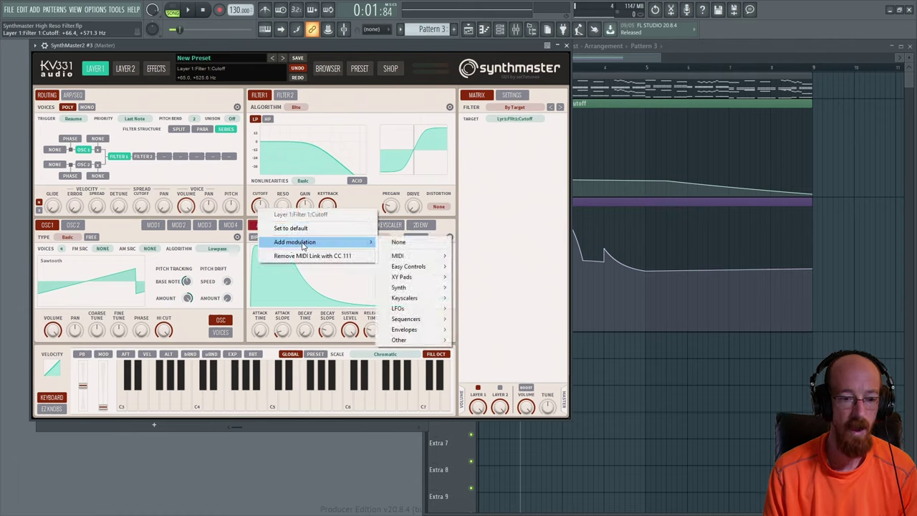
{"action": "mouse_move", "coordinate": [418, 312]}
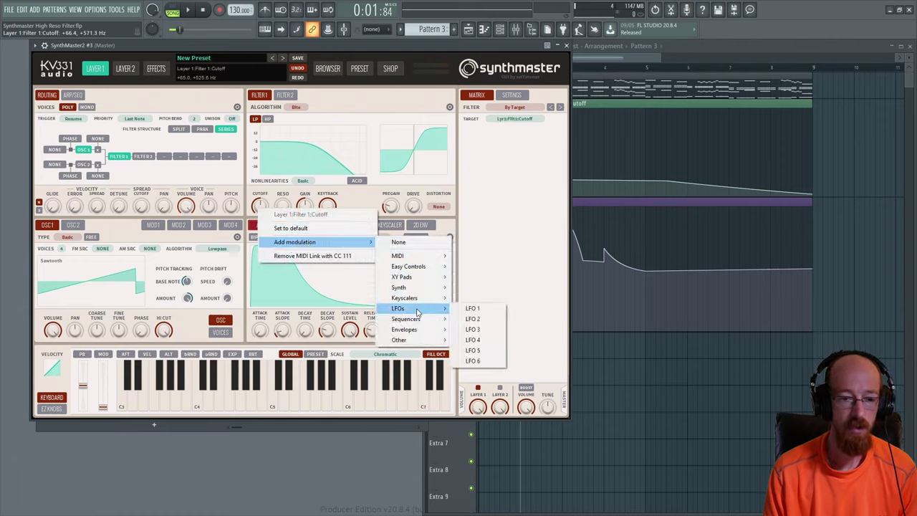
{"action": "left_click", "coordinate": [471, 312]}
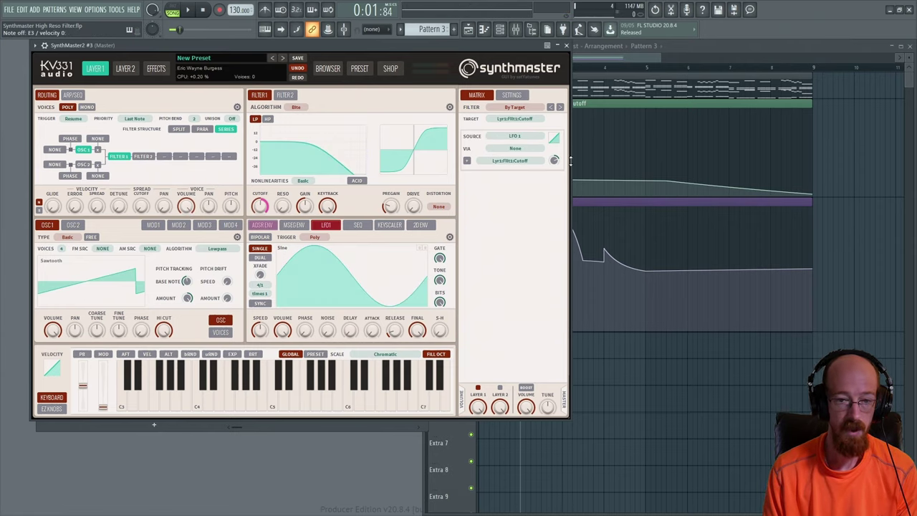
{"action": "left_click_drag", "start_coordinate": [553, 164], "coordinate": [551, 180]}
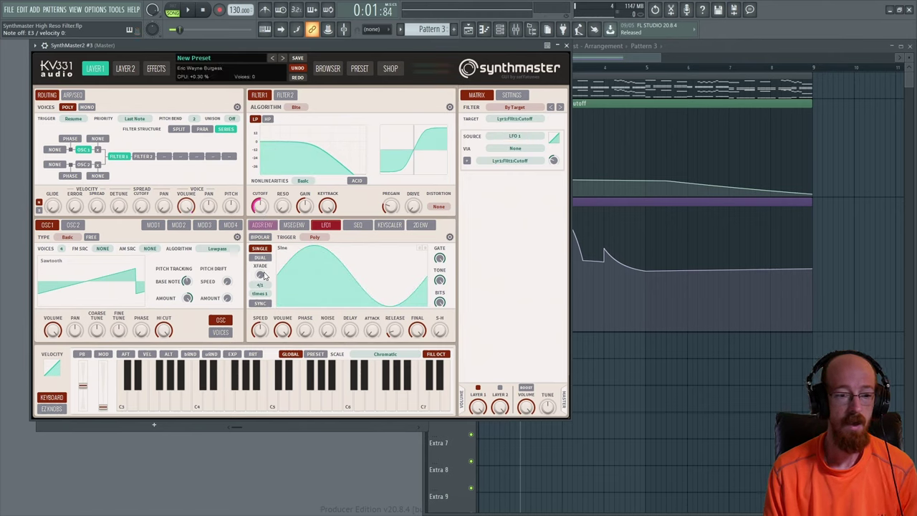
Step: Put LFO 1 in Dual mode, synced to the tempo at a 1/32 rate
{"action": "left_click", "coordinate": [258, 257]}
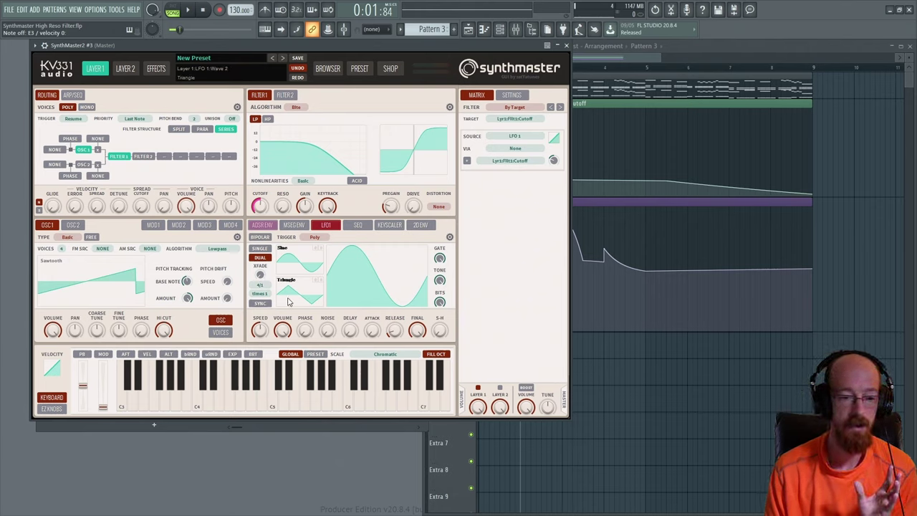
{"action": "left_click", "coordinate": [261, 304]}
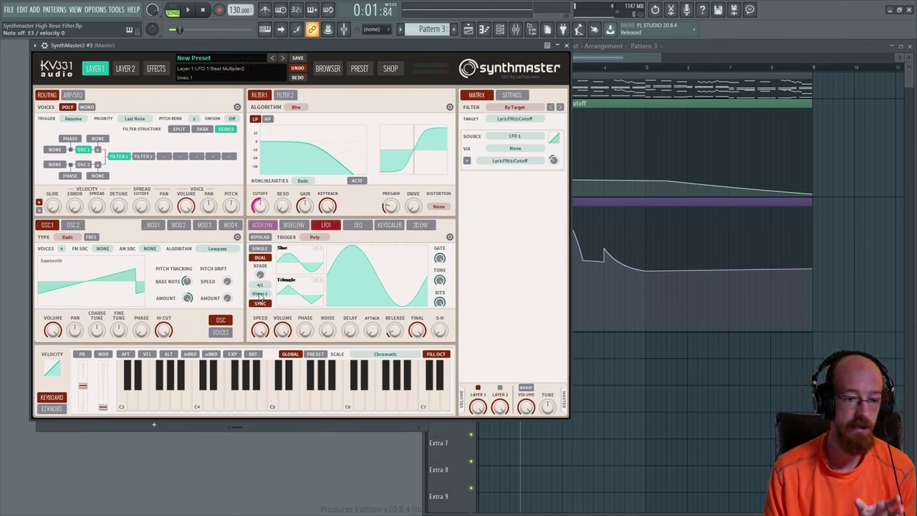
{"action": "left_click", "coordinate": [261, 284]}
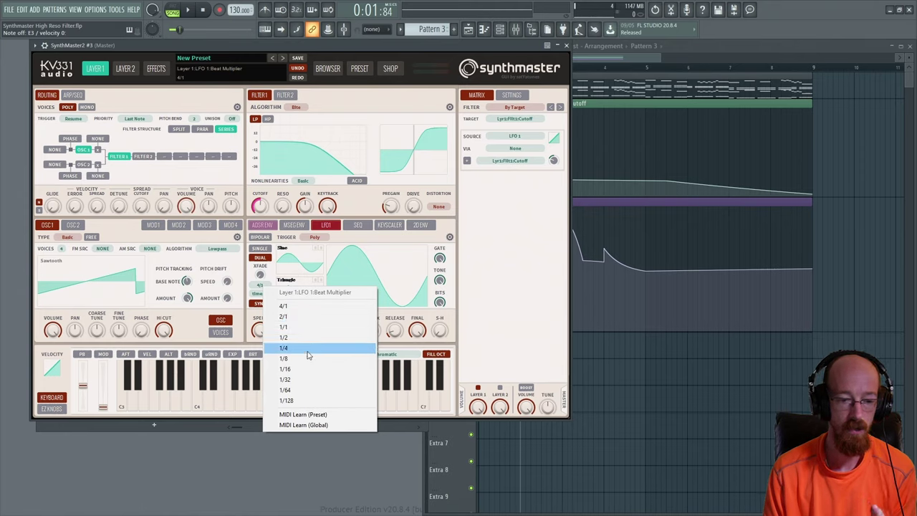
{"action": "left_click", "coordinate": [284, 347]}
{"action": "left_click", "coordinate": [262, 286]}
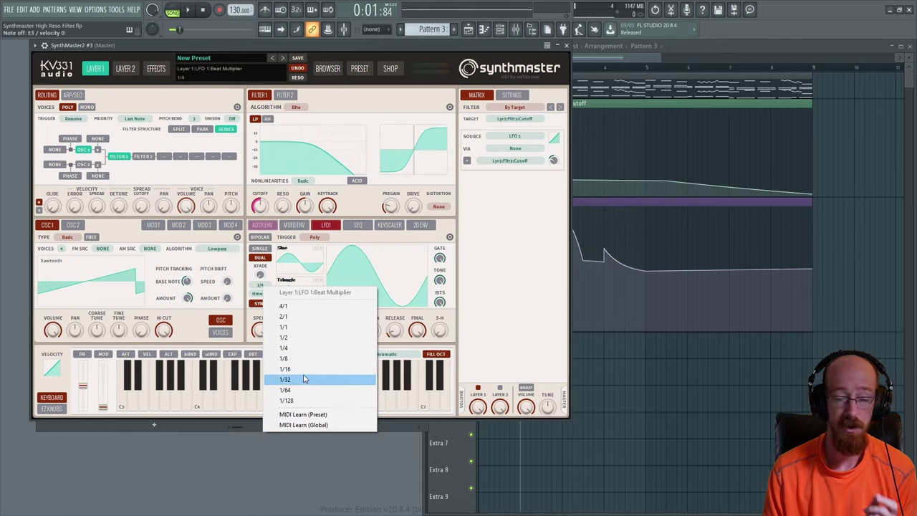
{"action": "left_click", "coordinate": [303, 379]}
{"action": "left_click", "coordinate": [260, 275]}
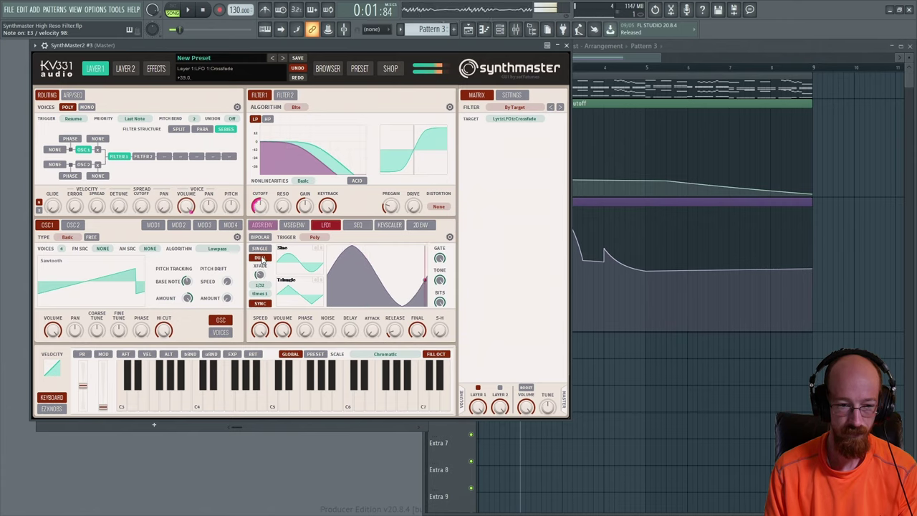
Step: Set LFO 1 waveforms to sawtooth and sine, blending further toward sine
{"action": "left_click", "coordinate": [319, 248]}
{"action": "left_click", "coordinate": [322, 251]}
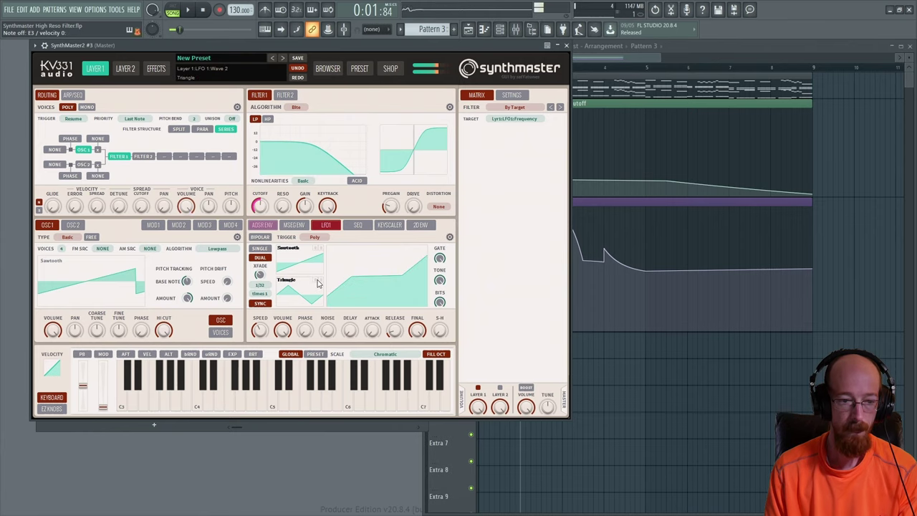
{"action": "left_click", "coordinate": [318, 281]}
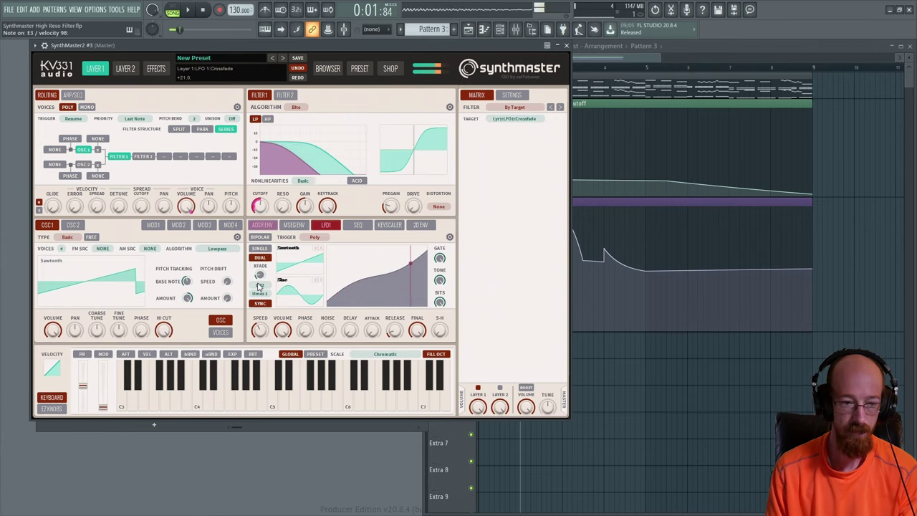
{"action": "left_click_drag", "start_coordinate": [259, 285], "coordinate": [259, 284]}
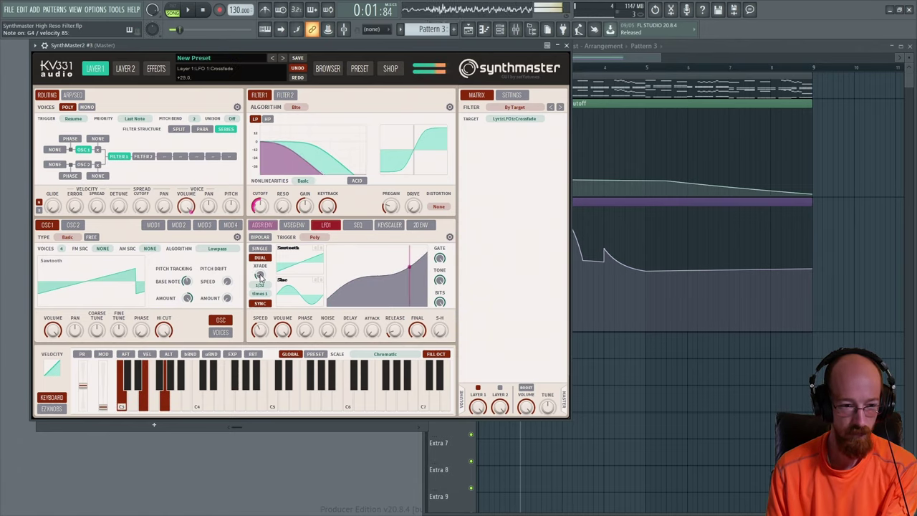
Step: Widen oscillator 1's unison detune spread to about +18
{"action": "left_click", "coordinate": [220, 332]}
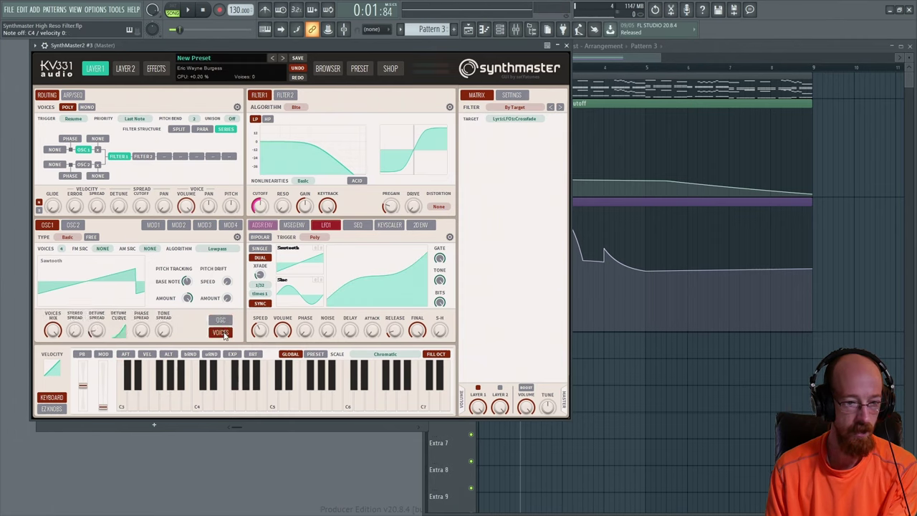
{"action": "left_click", "coordinate": [93, 330]}
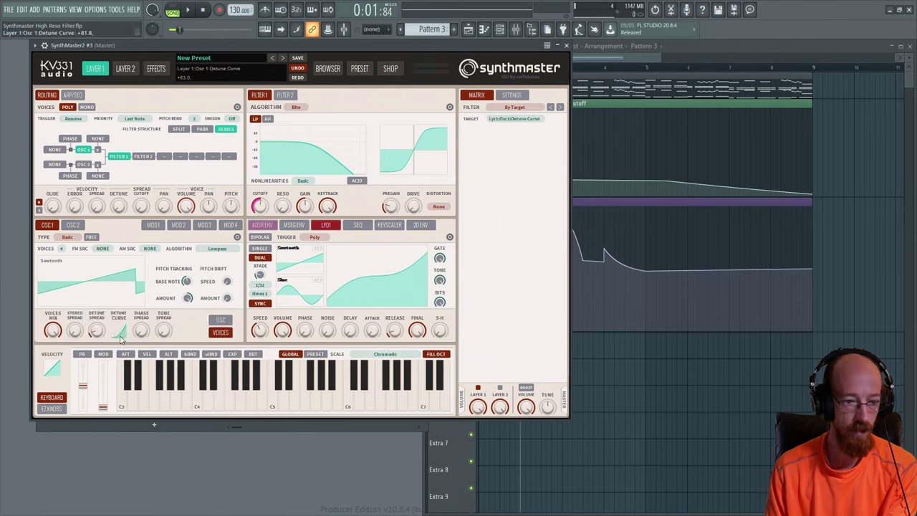
{"action": "scroll", "coordinate": [95, 334], "scroll_direction": "up", "scroll_amount": 2}
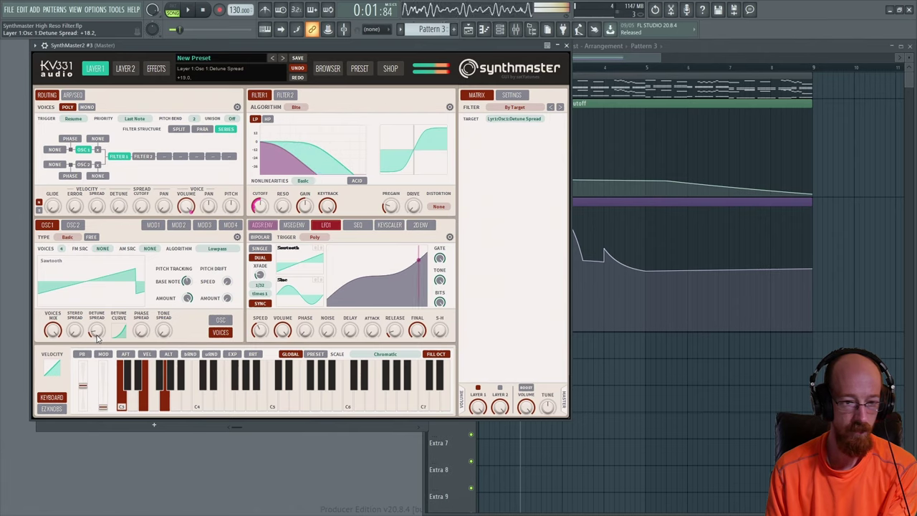
{"action": "left_click", "coordinate": [260, 276]}
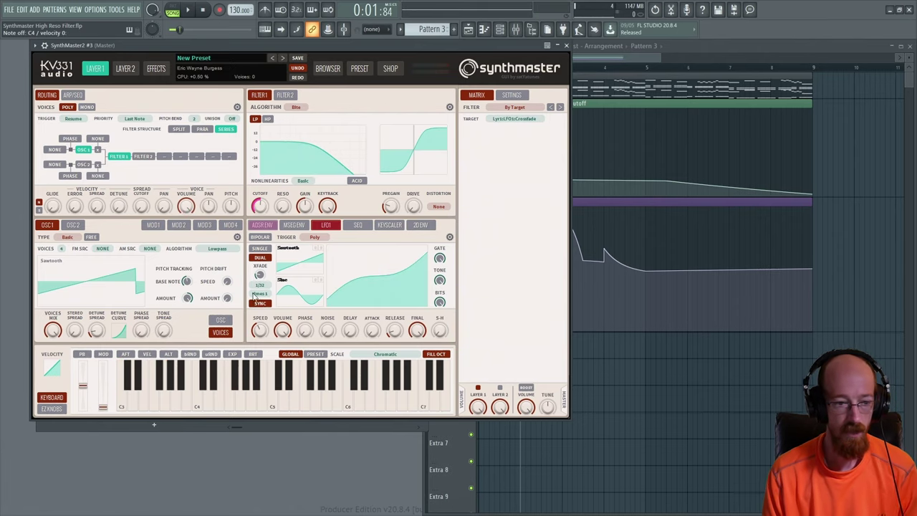
Step: Switch between the layer effects routing page and Layer 1's synth settings
{"action": "left_click", "coordinate": [156, 69]}
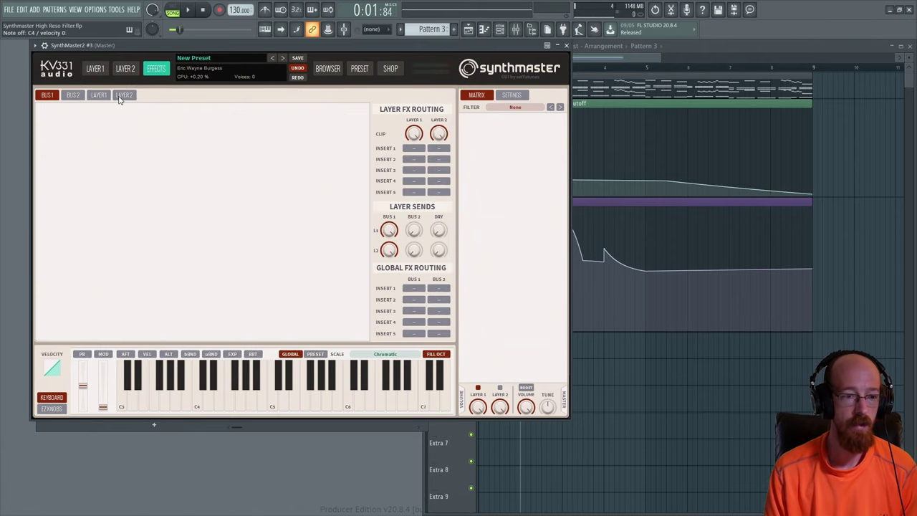
{"action": "left_click", "coordinate": [98, 95]}
{"action": "left_click", "coordinate": [95, 69]}
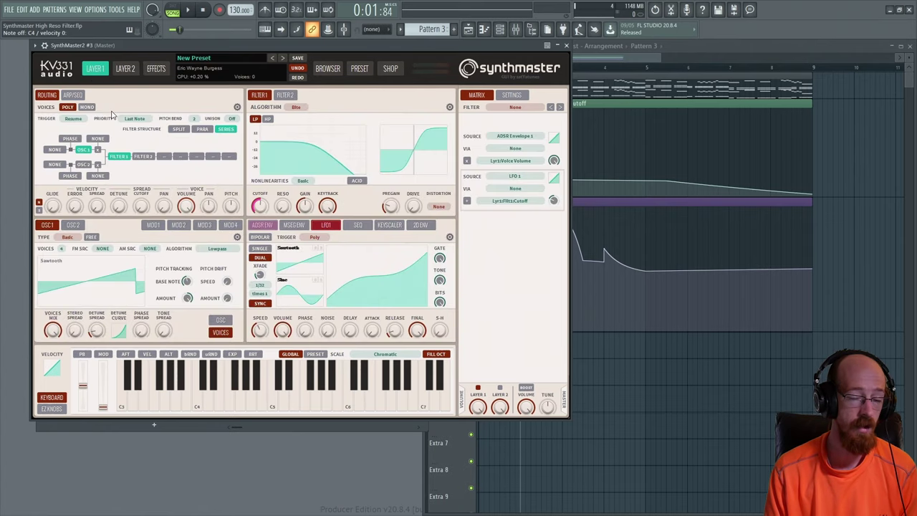
{"action": "left_click", "coordinate": [155, 71]}
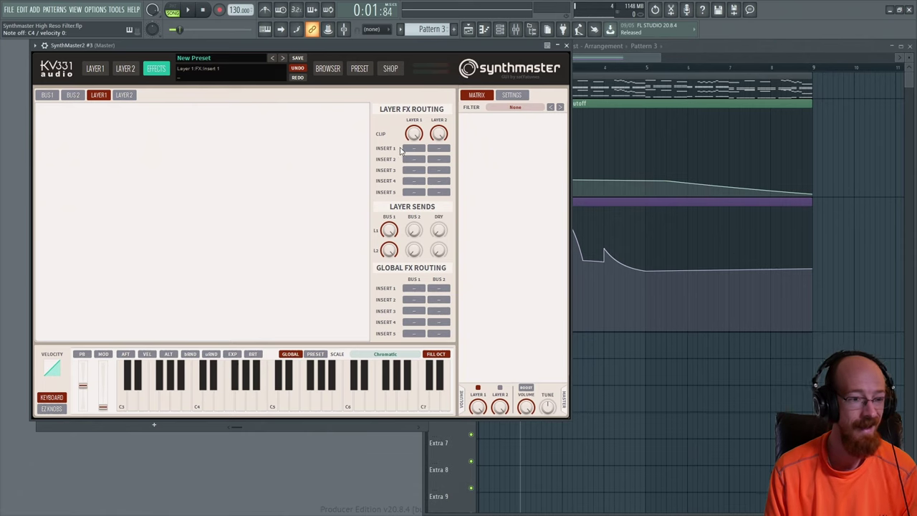
{"action": "left_click", "coordinate": [96, 69]}
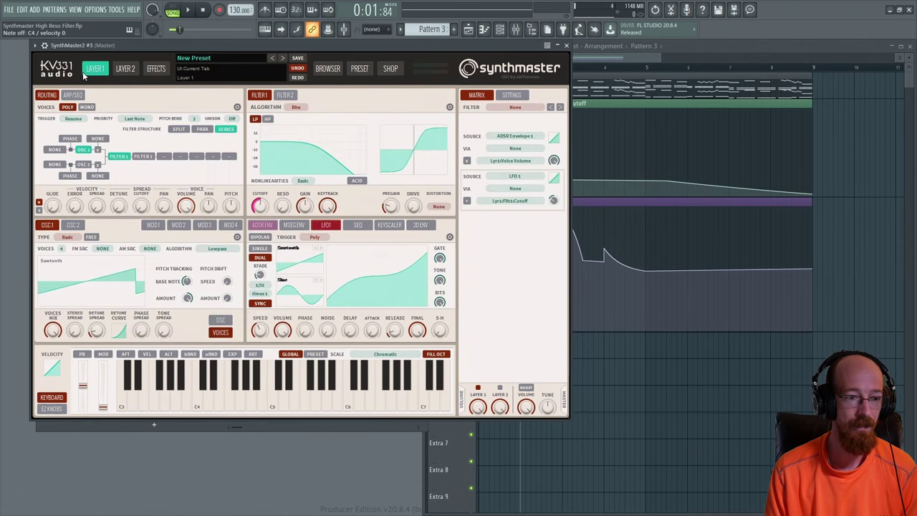
Step: Load Reverb into Layer 1's first insert and check its effect amount
{"action": "left_click", "coordinate": [164, 159]}
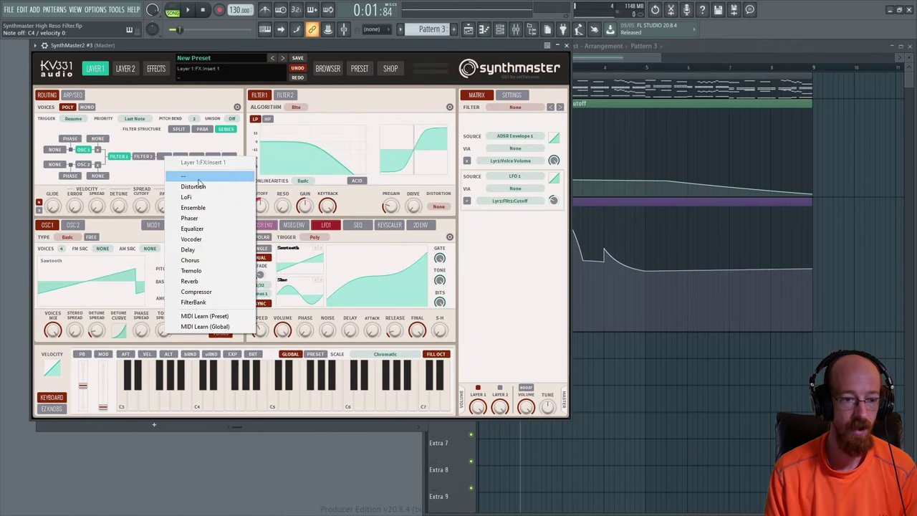
{"action": "left_click", "coordinate": [206, 282]}
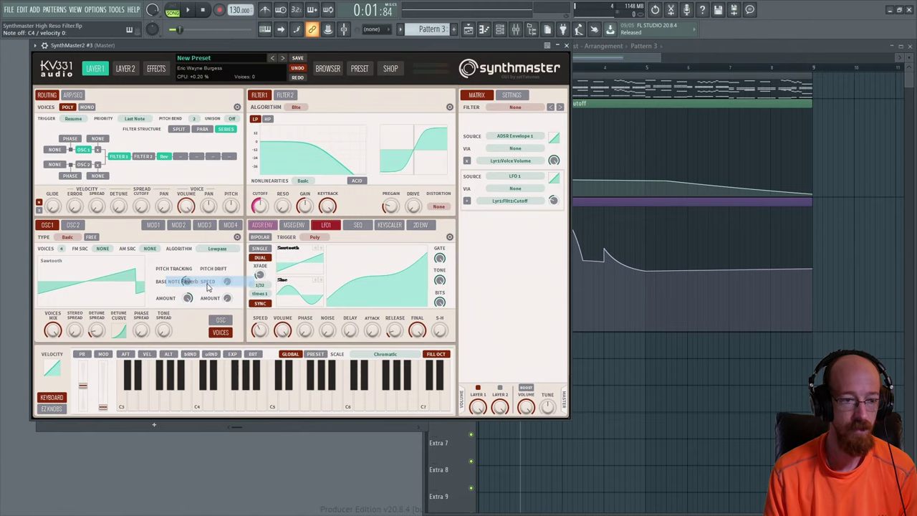
{"action": "left_click", "coordinate": [164, 158]}
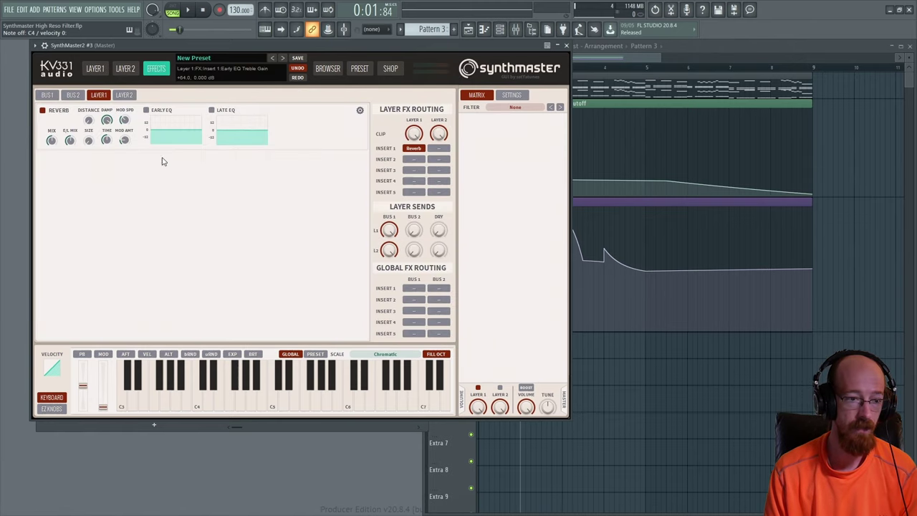
{"action": "left_click", "coordinate": [50, 140]}
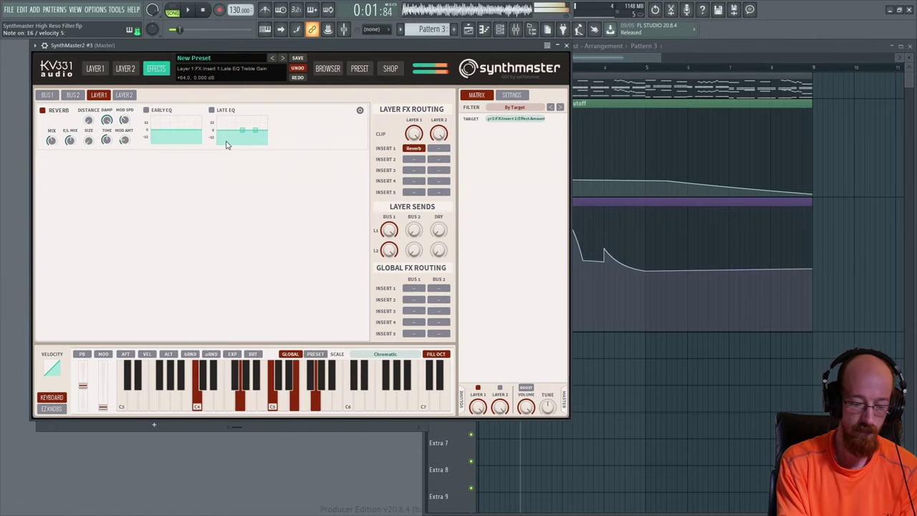
{"action": "left_click", "coordinate": [105, 69]}
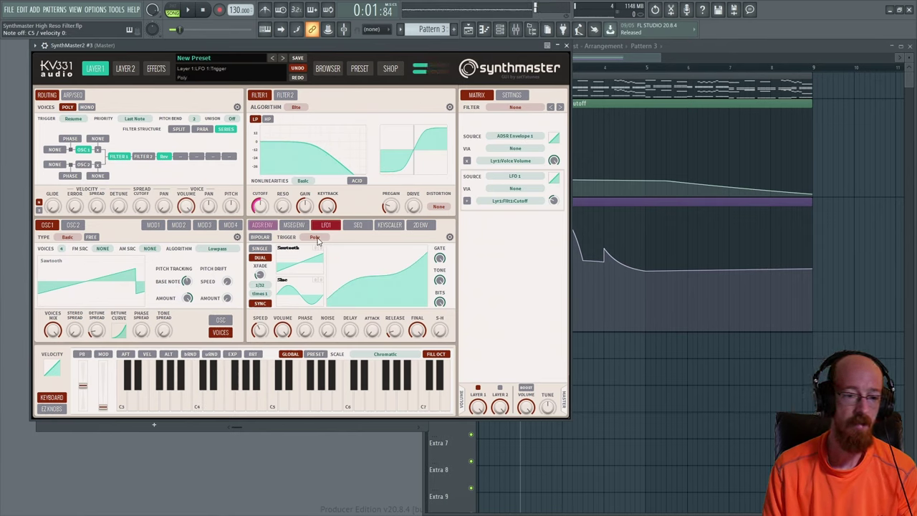
Step: Change SynthMaster's LFO 1 trigger mode from Poly to Mono
{"action": "left_click", "coordinate": [321, 239]}
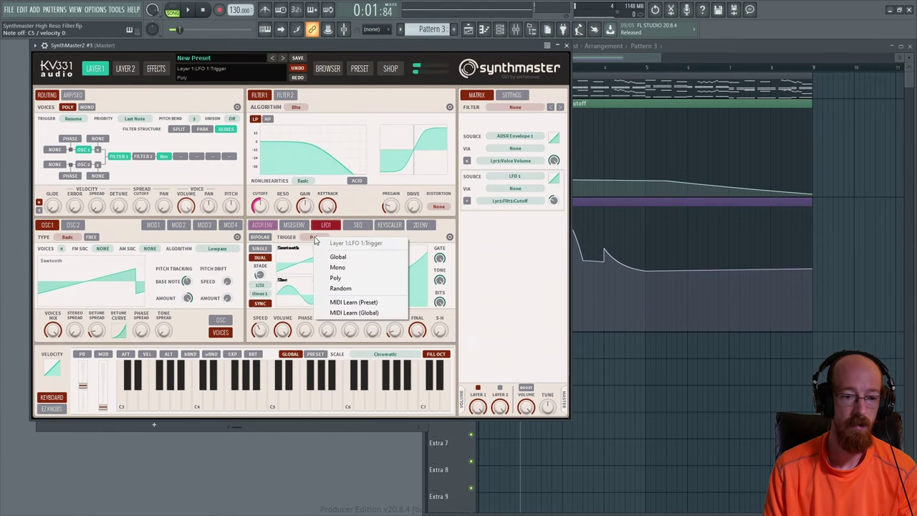
{"action": "left_click", "coordinate": [345, 268]}
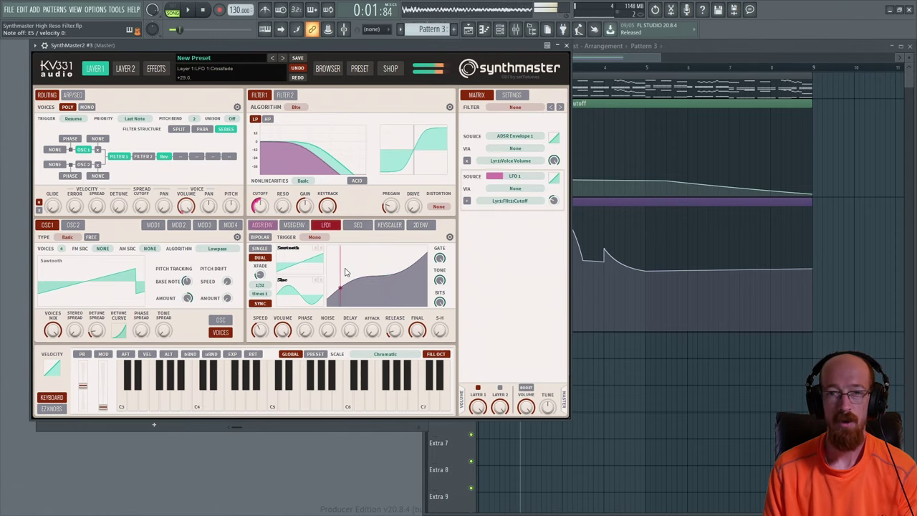
{"action": "left_click", "coordinate": [315, 238]}
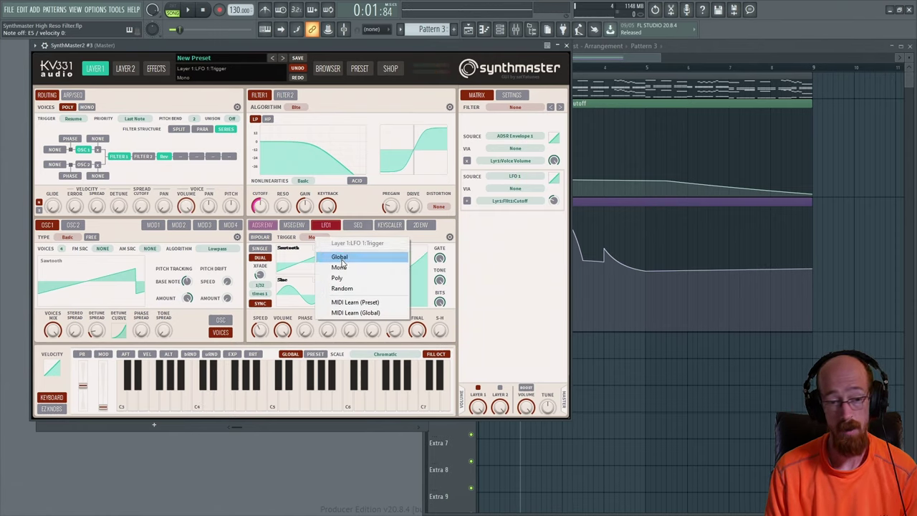
{"action": "left_click", "coordinate": [376, 279]}
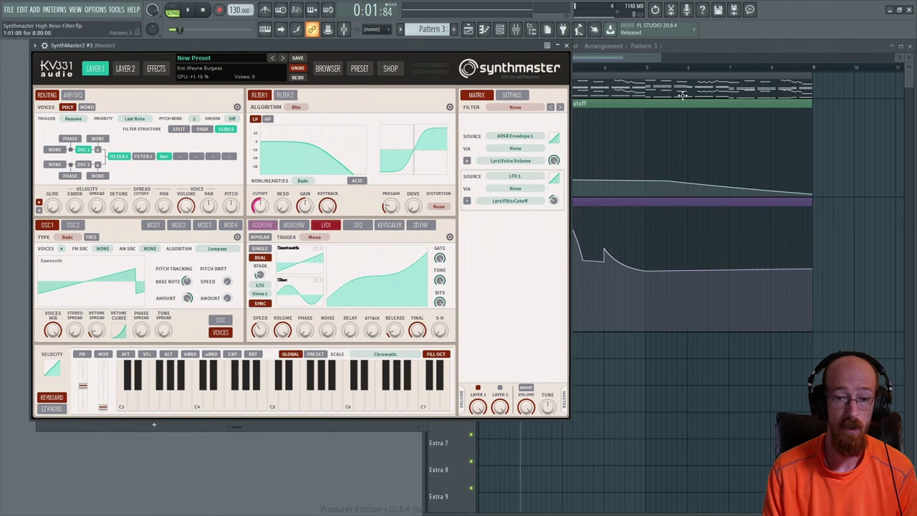
{"action": "left_click", "coordinate": [317, 239]}
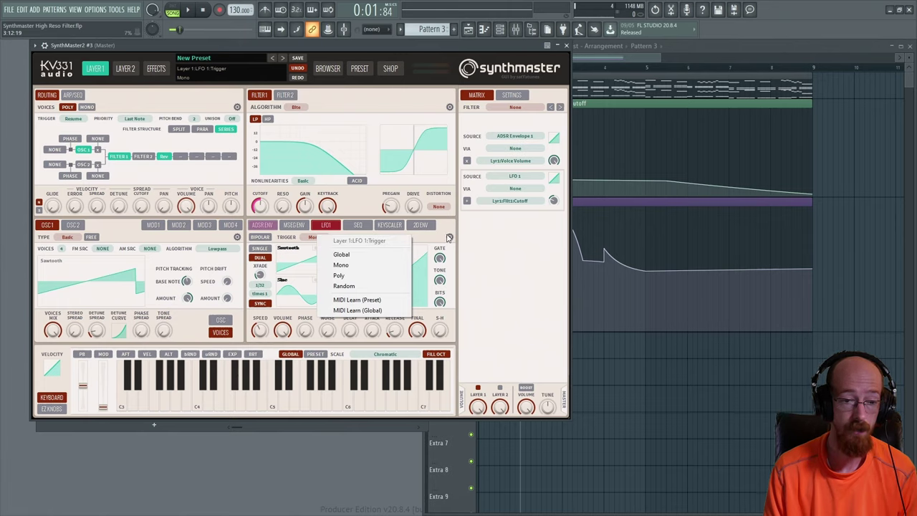
{"action": "left_click", "coordinate": [474, 250]}
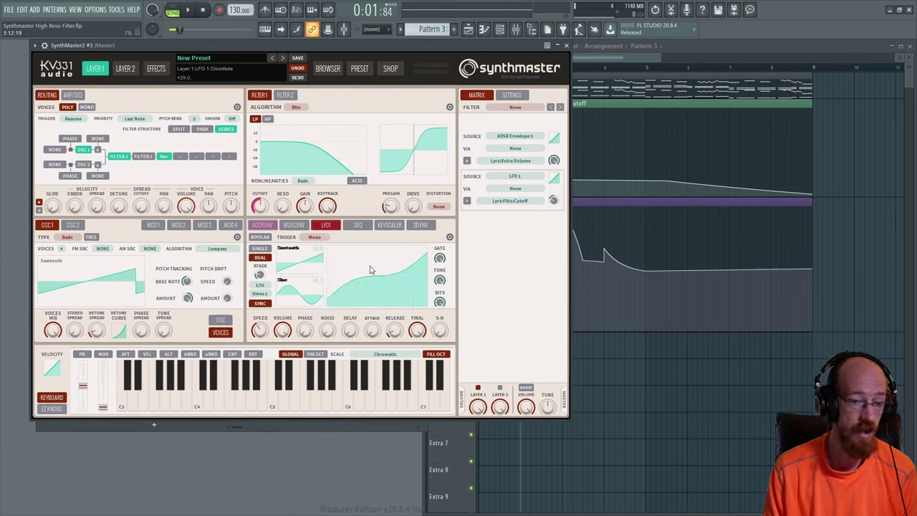
{"action": "left_click", "coordinate": [261, 332]}
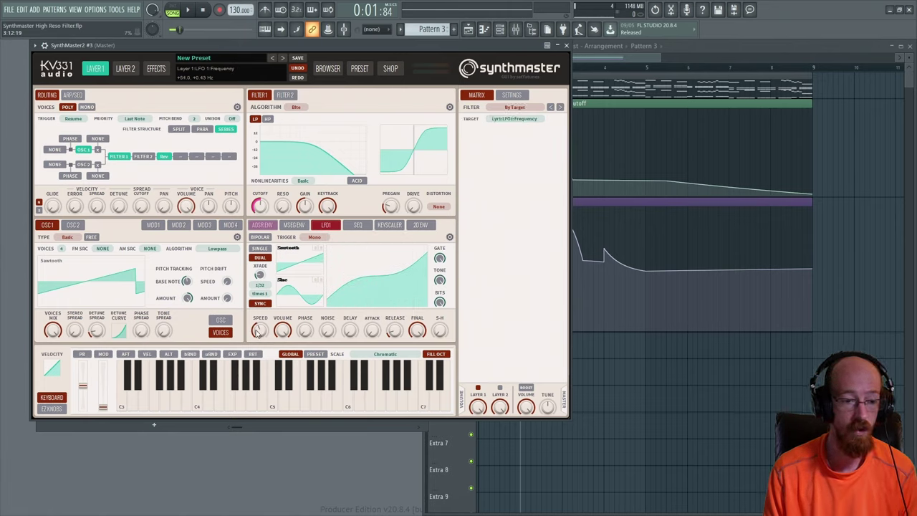
Step: Route Easy 1 to the LFO 1 Speed knob, then test EZ1 (SPEED) on the EZ Knobs page
{"action": "right_click", "coordinate": [260, 332]}
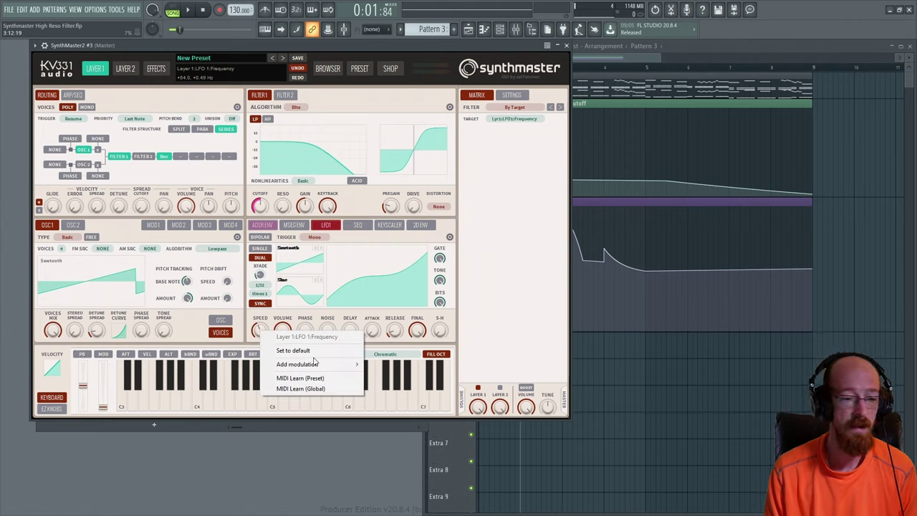
{"action": "mouse_move", "coordinate": [316, 364]}
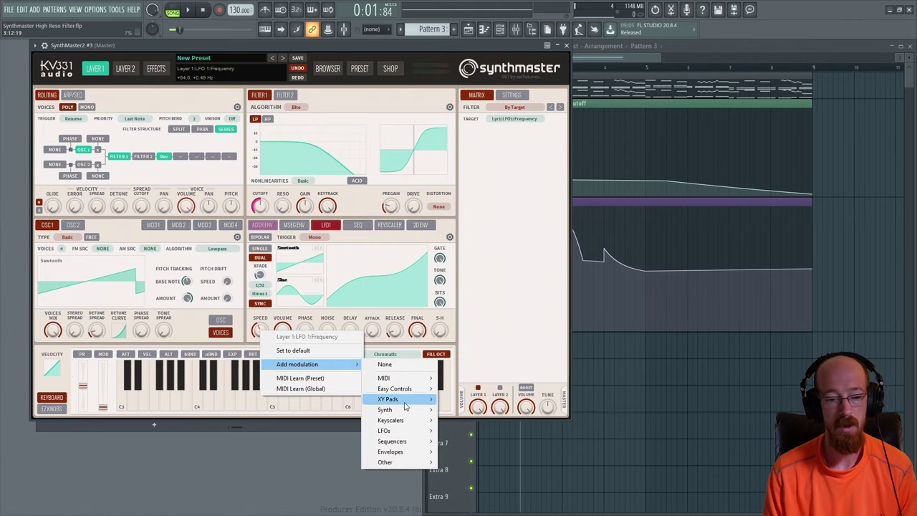
{"action": "mouse_move", "coordinate": [399, 393]}
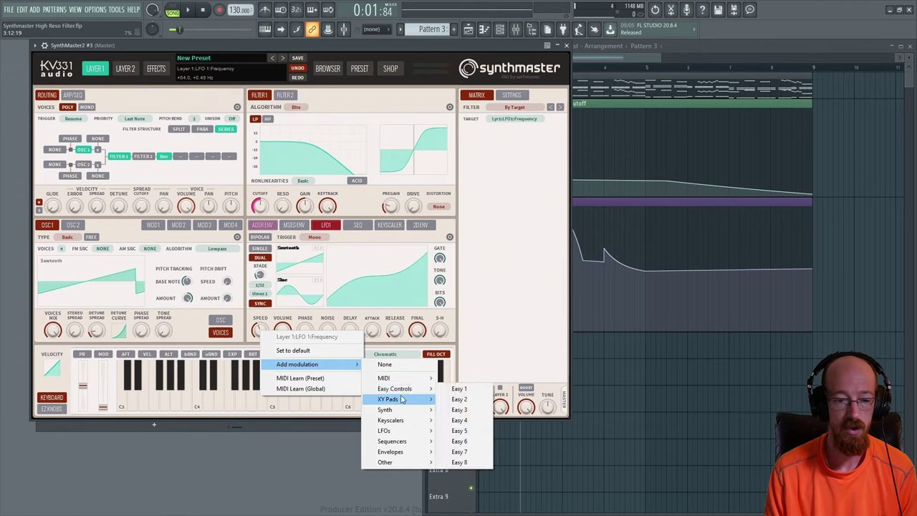
{"action": "left_click", "coordinate": [457, 391]}
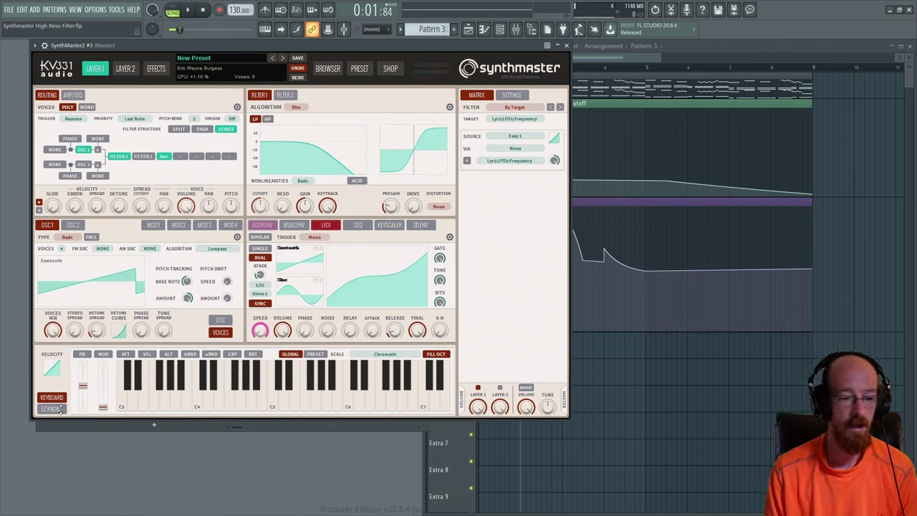
{"action": "left_click", "coordinate": [53, 408]}
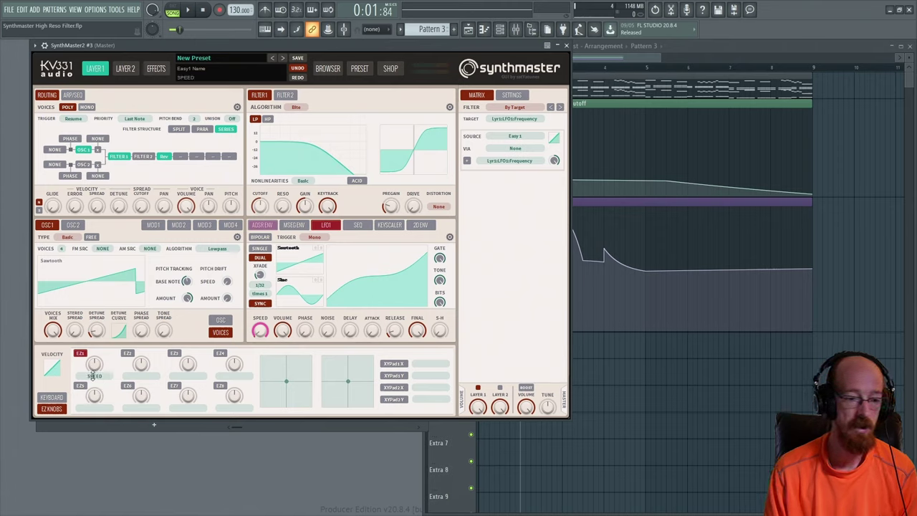
{"action": "left_click_drag", "start_coordinate": [94, 368], "coordinate": [93, 366]}
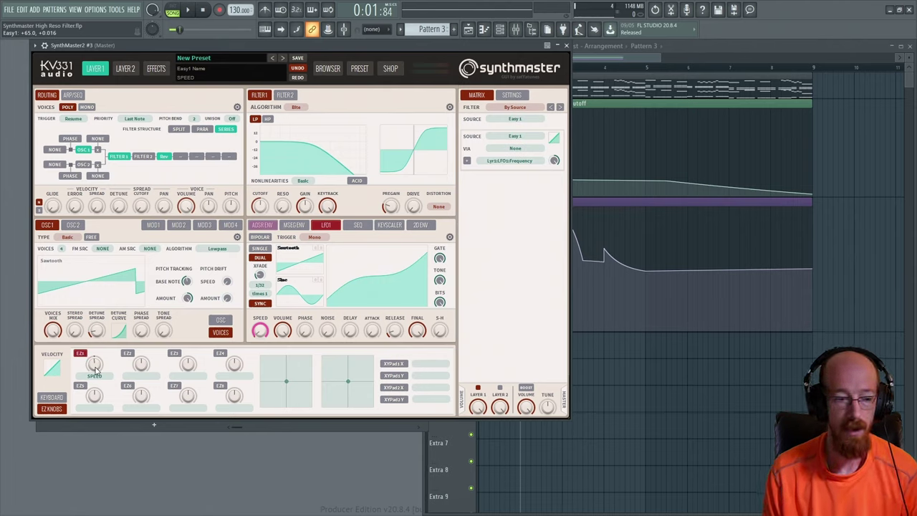
Step: Enlarge the Extra 3 track and shape the Easy1 automation's main peak
{"action": "key", "text": "F6"}
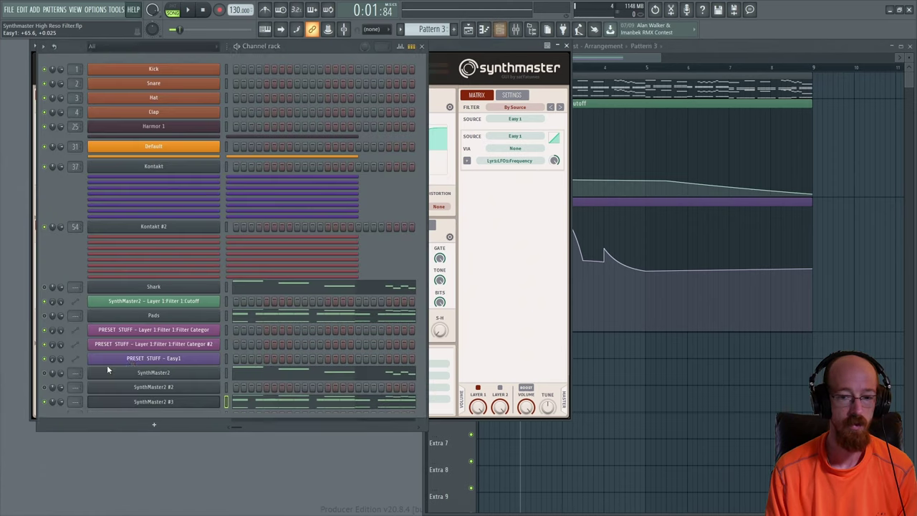
{"action": "left_click", "coordinate": [634, 64]}
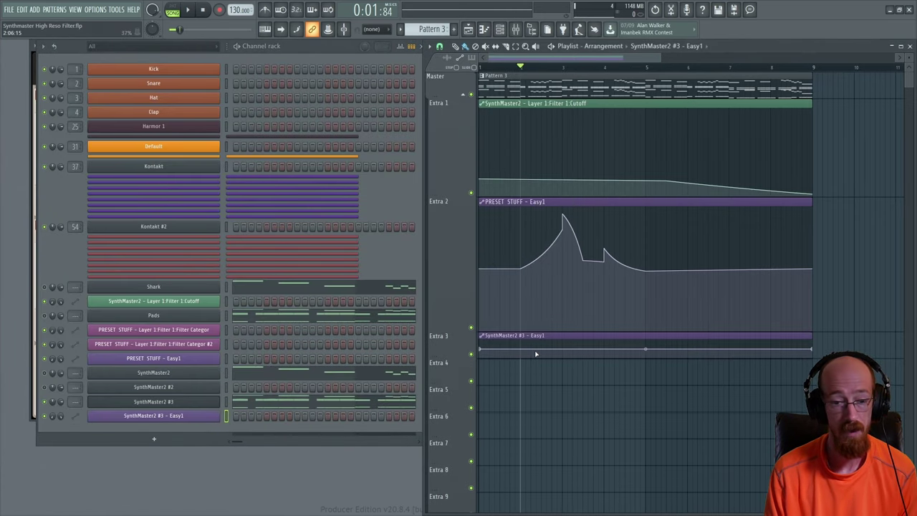
{"action": "left_click_drag", "start_coordinate": [457, 354], "coordinate": [460, 447]}
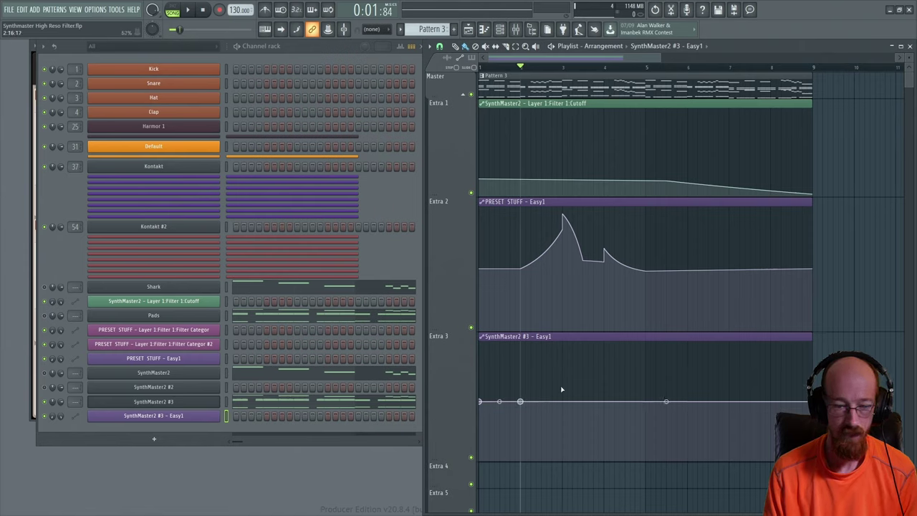
{"action": "left_click_drag", "start_coordinate": [563, 359], "coordinate": [541, 394]}
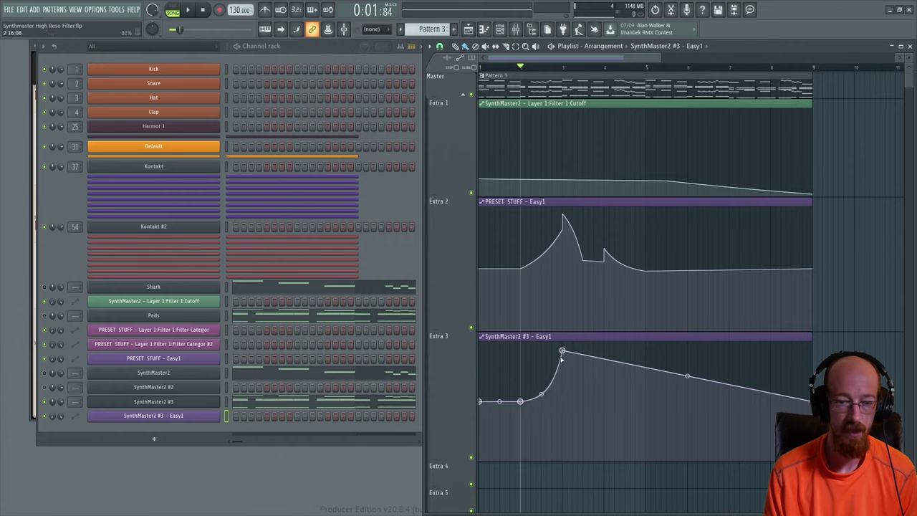
{"action": "left_click_drag", "start_coordinate": [565, 351], "coordinate": [586, 398]}
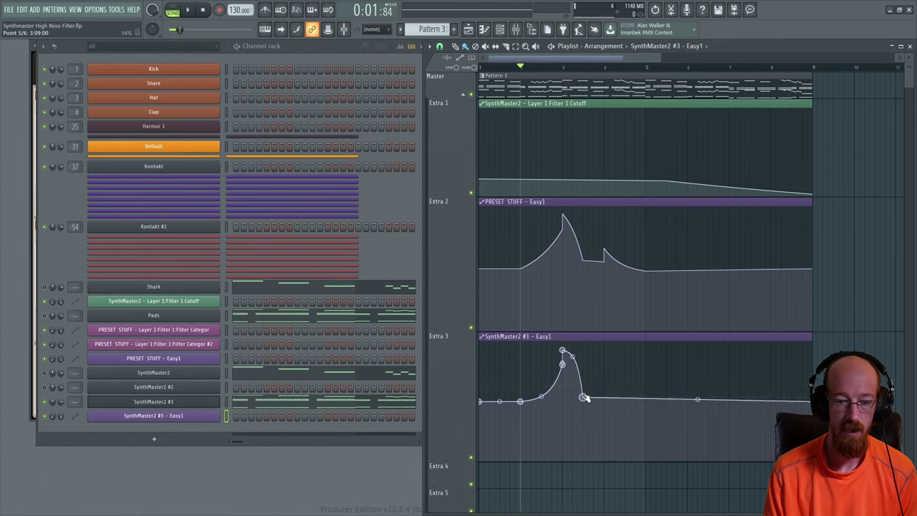
Step: Add points for a smaller bump after the peak, play to check, and shift the dip slightly later
{"action": "left_click", "coordinate": [606, 397]}
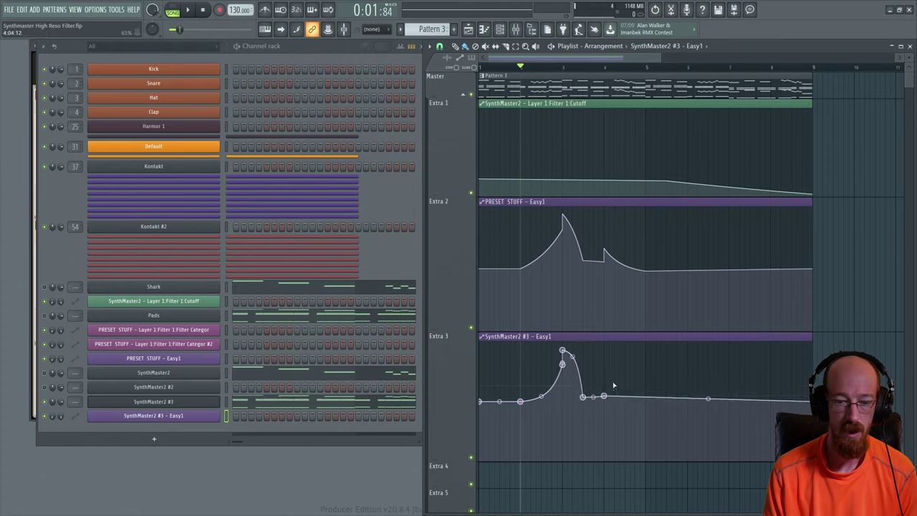
{"action": "left_click", "coordinate": [610, 375]}
{"action": "left_click_drag", "start_coordinate": [652, 385], "coordinate": [647, 398]}
{"action": "key", "text": "space"}
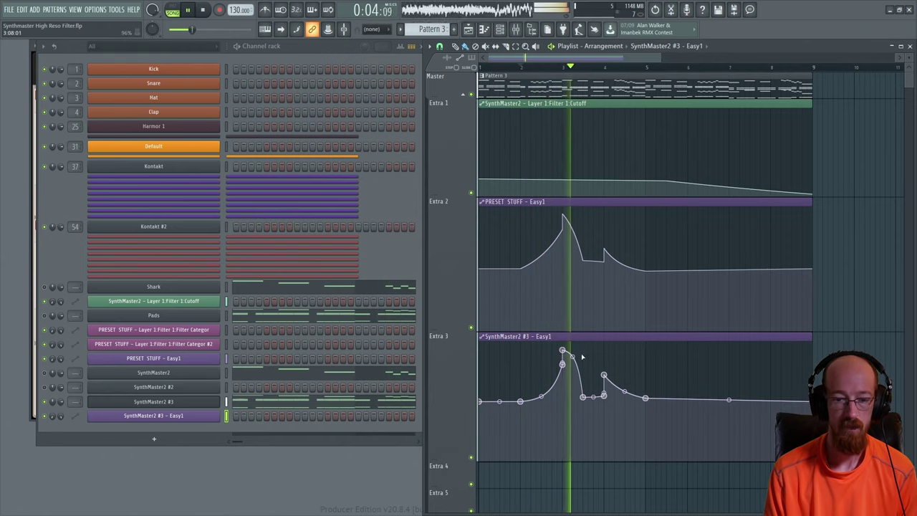
{"action": "key", "text": "space"}
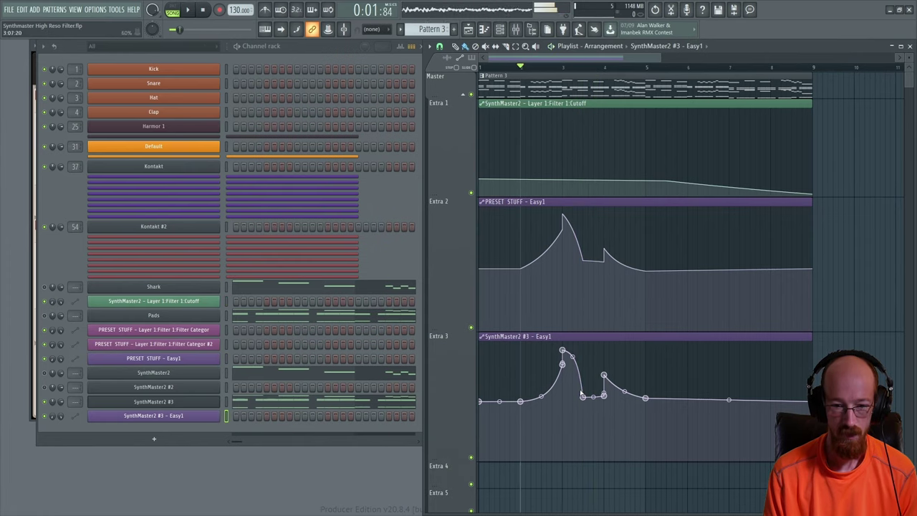
{"action": "left_click_drag", "start_coordinate": [582, 396], "coordinate": [591, 397]}
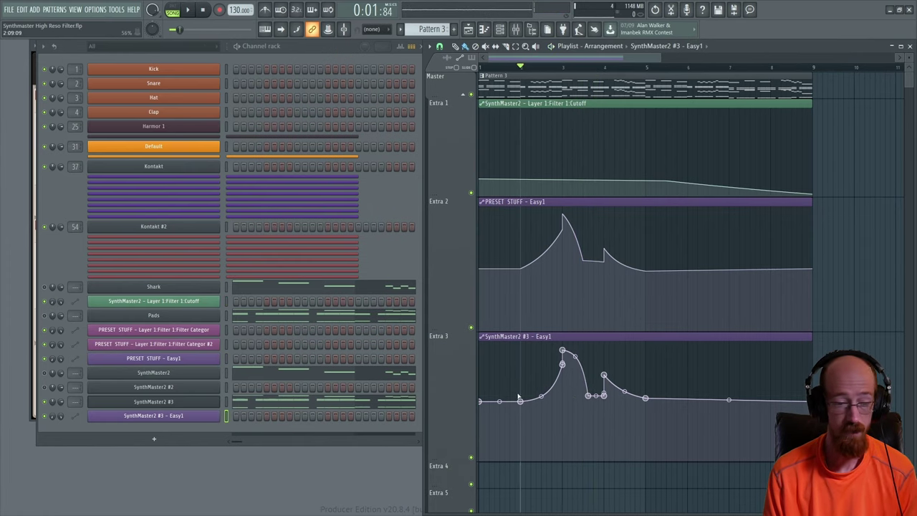
{"action": "left_click", "coordinate": [168, 401]}
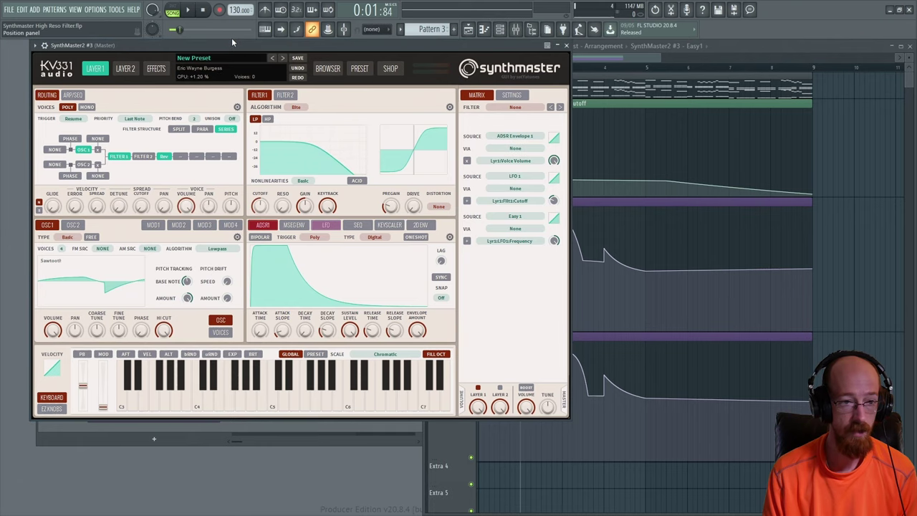
Step: Play the song and check the reverb mix on SynthMaster2 #3's Effects page
{"action": "key", "text": "F5"}
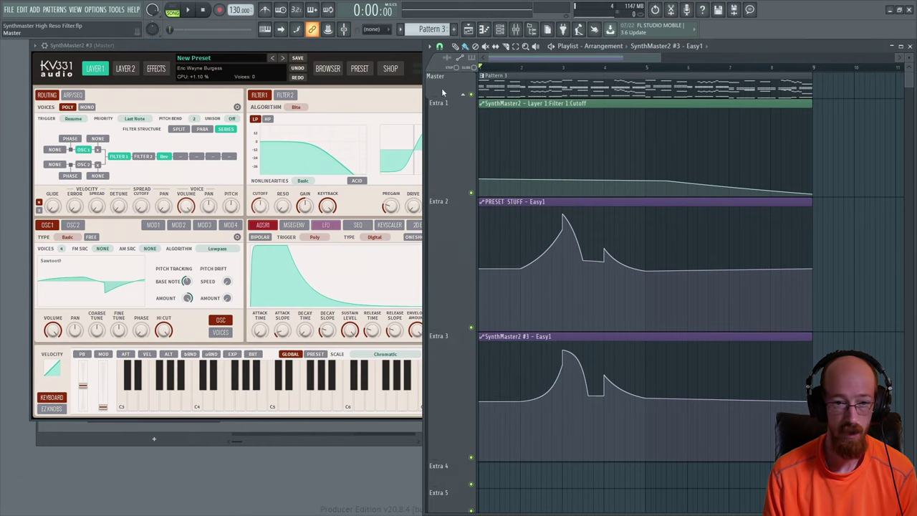
{"action": "key", "text": "space"}
{"action": "left_click", "coordinate": [129, 105]}
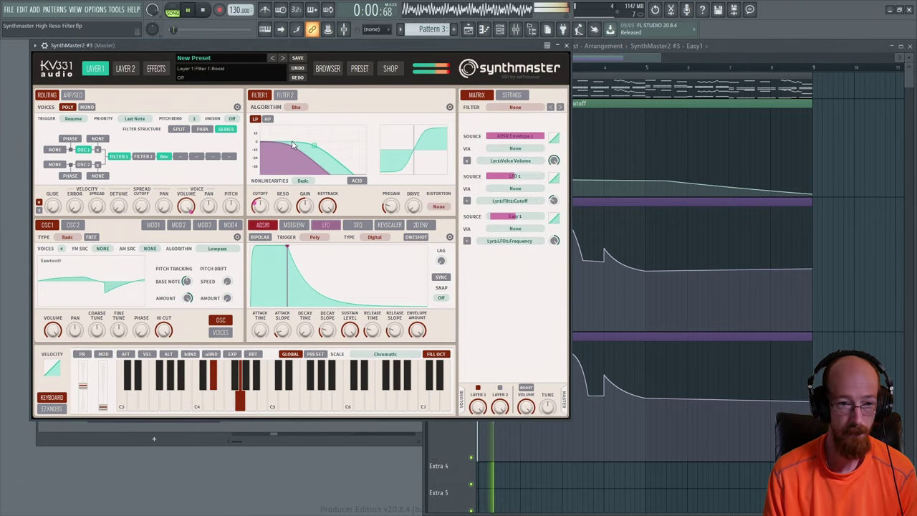
{"action": "left_click", "coordinate": [155, 68]}
{"action": "left_click", "coordinate": [52, 141]}
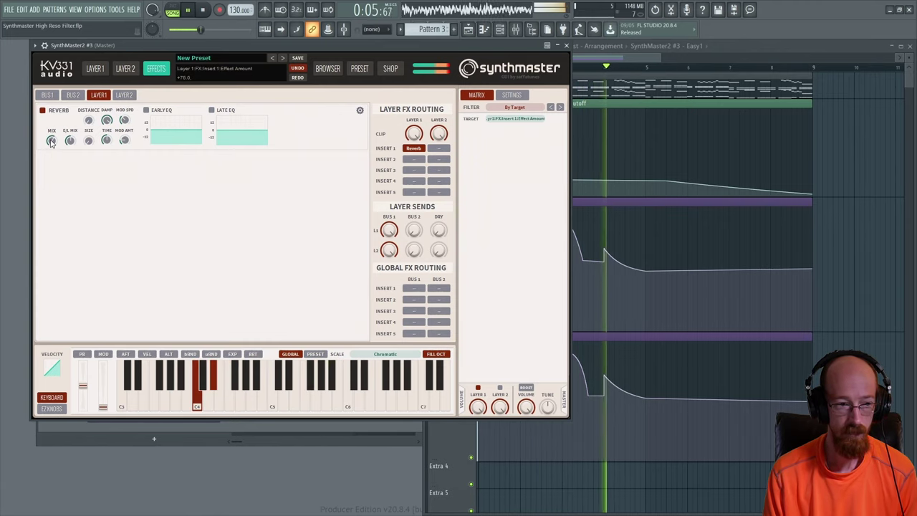
{"action": "left_click", "coordinate": [96, 68]}
{"action": "key", "text": "space"}
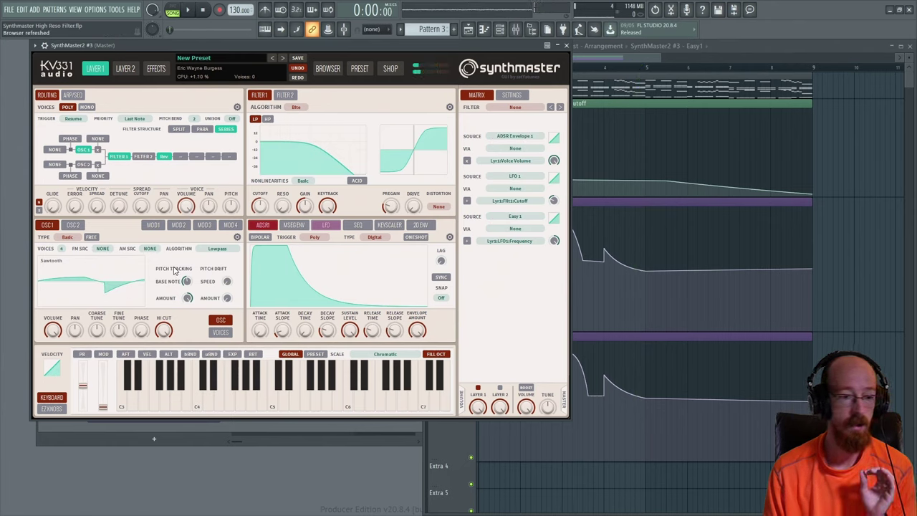
Step: Audition OSC1 as Square and Sine during playback, finishing back on Sawtooth
{"action": "left_click", "coordinate": [132, 263]}
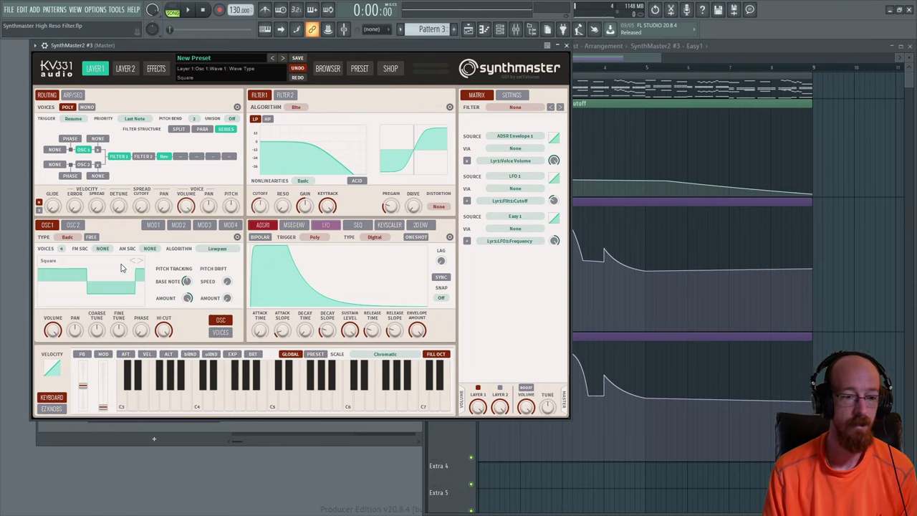
{"action": "key", "text": "space"}
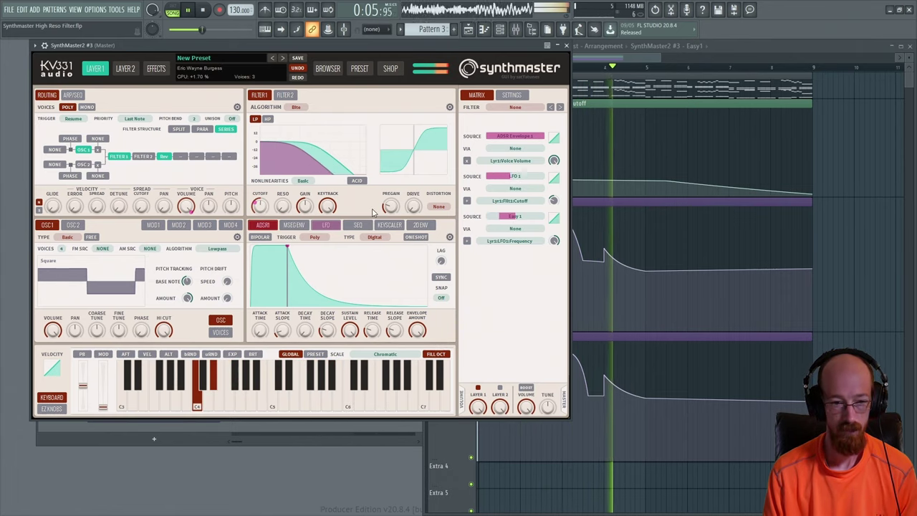
{"action": "key", "text": "space"}
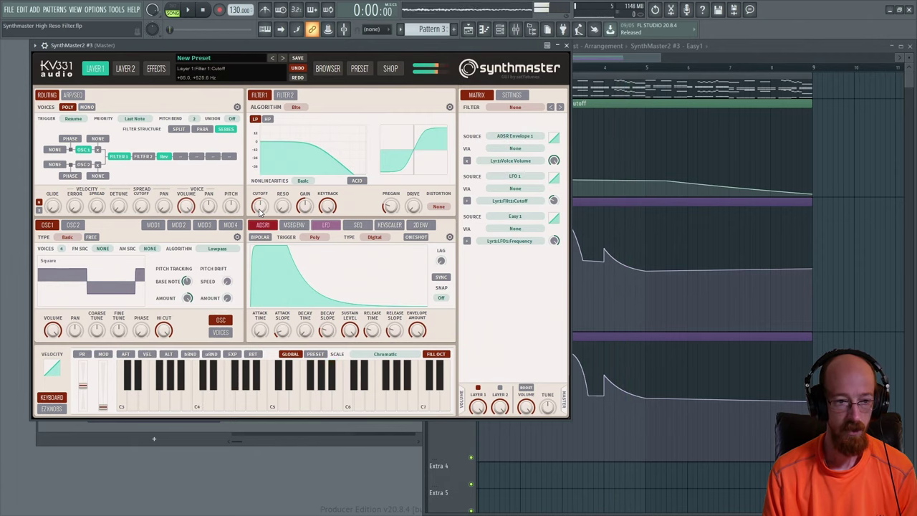
{"action": "left_click", "coordinate": [260, 211]}
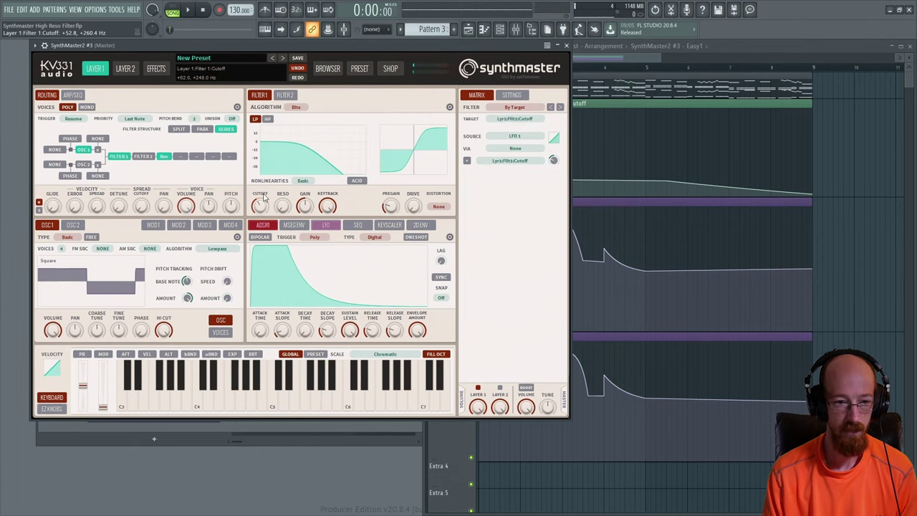
{"action": "key", "text": "space"}
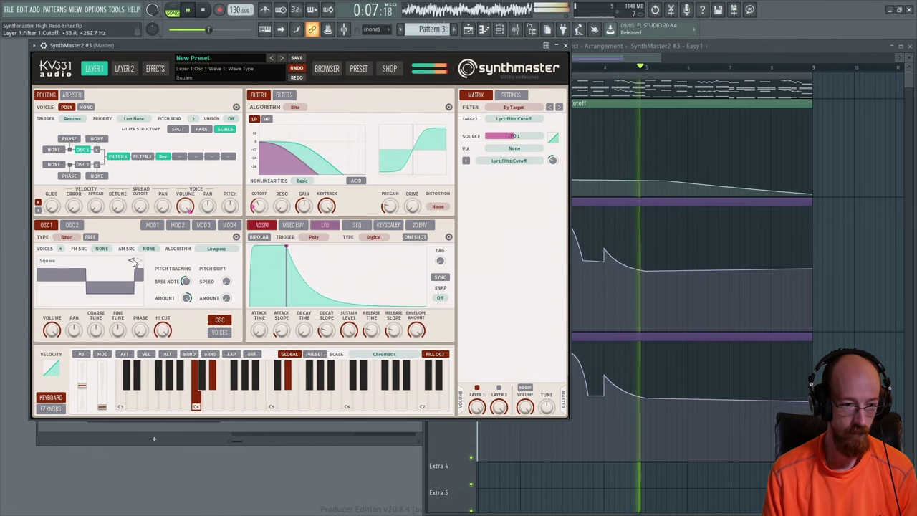
{"action": "scroll", "coordinate": [133, 261], "scroll_direction": "up", "scroll_amount": 3}
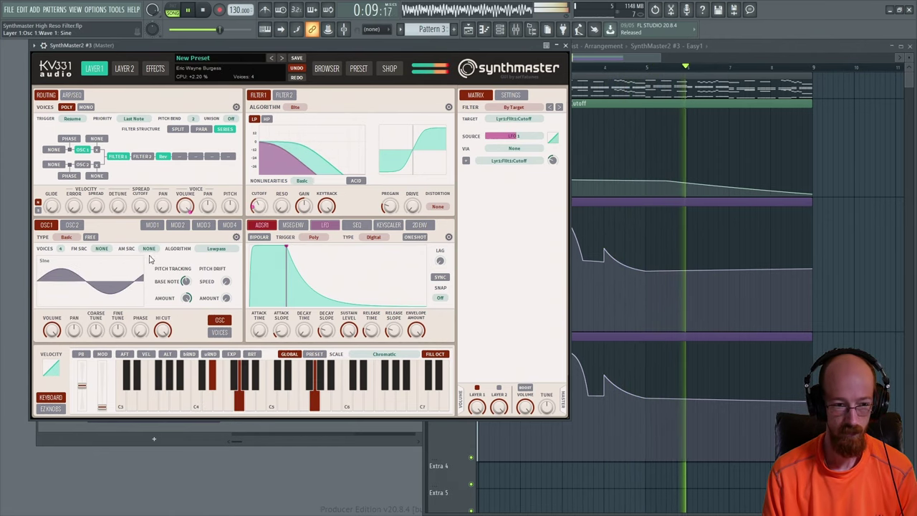
{"action": "scroll", "coordinate": [139, 267], "scroll_direction": "down", "scroll_amount": 2}
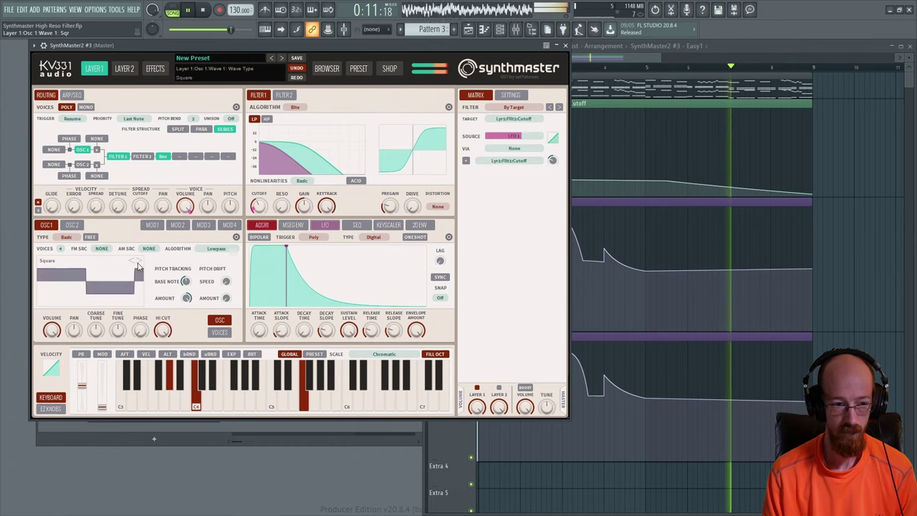
{"action": "scroll", "coordinate": [139, 266], "scroll_direction": "down", "scroll_amount": 1}
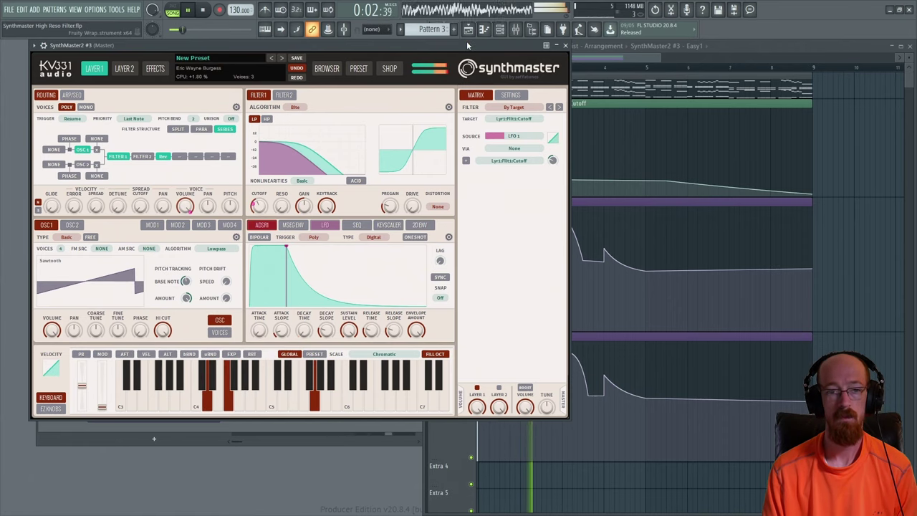
{"action": "left_click", "coordinate": [646, 58]}
{"action": "key", "text": "space"}
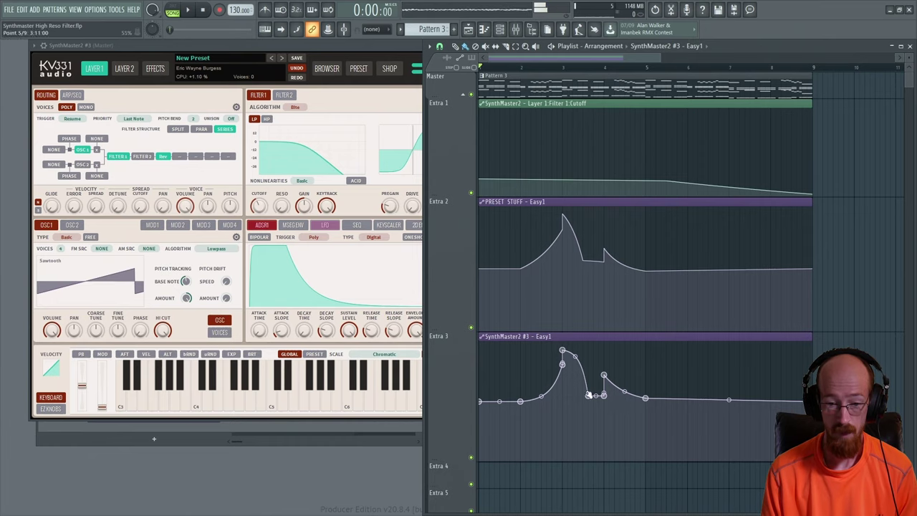
Step: Push the Extra 3 dip point right and add a point so Easy1 decays gradually, checking by playback
{"action": "left_click_drag", "start_coordinate": [590, 397], "coordinate": [594, 395]}
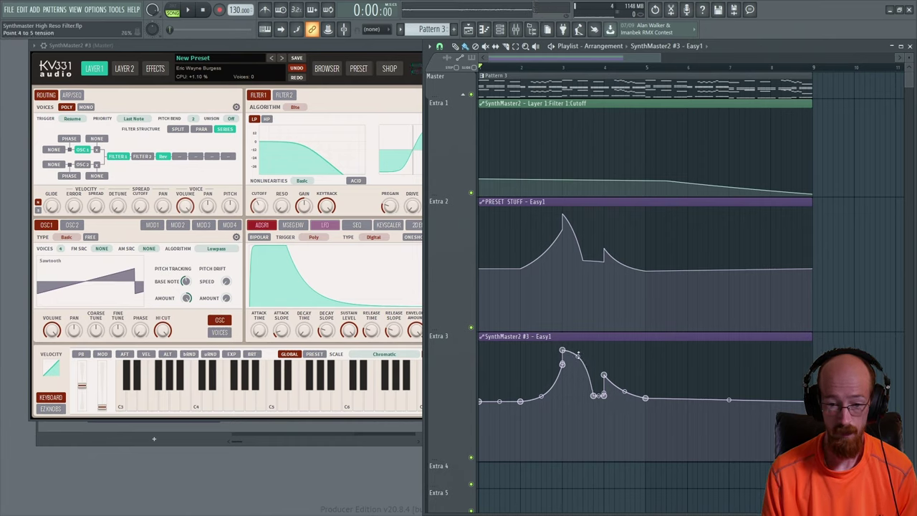
{"action": "key", "text": "space"}
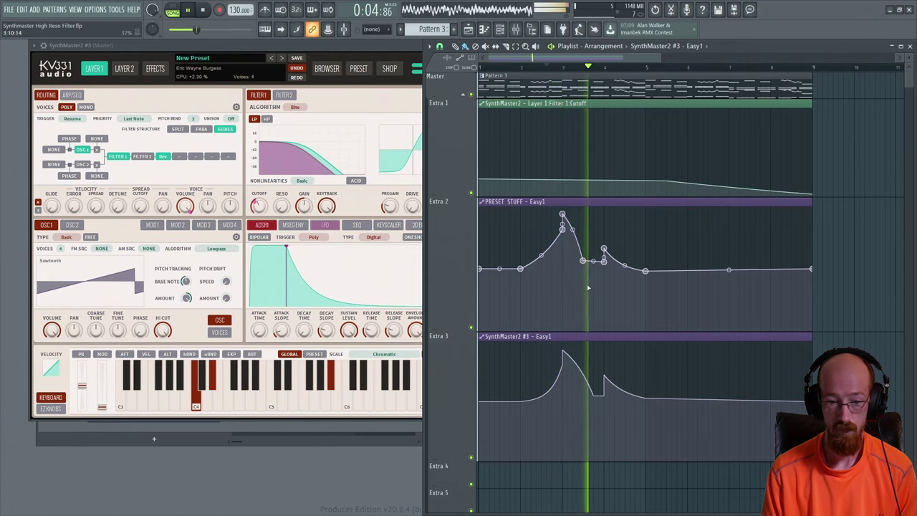
{"action": "key", "text": "space"}
{"action": "left_click_drag", "start_coordinate": [594, 394], "coordinate": [604, 394]}
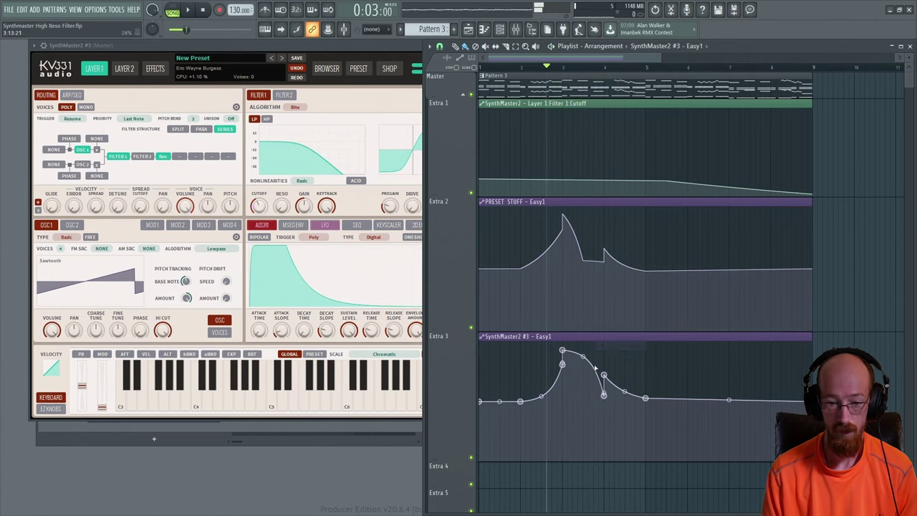
{"action": "key", "text": "space"}
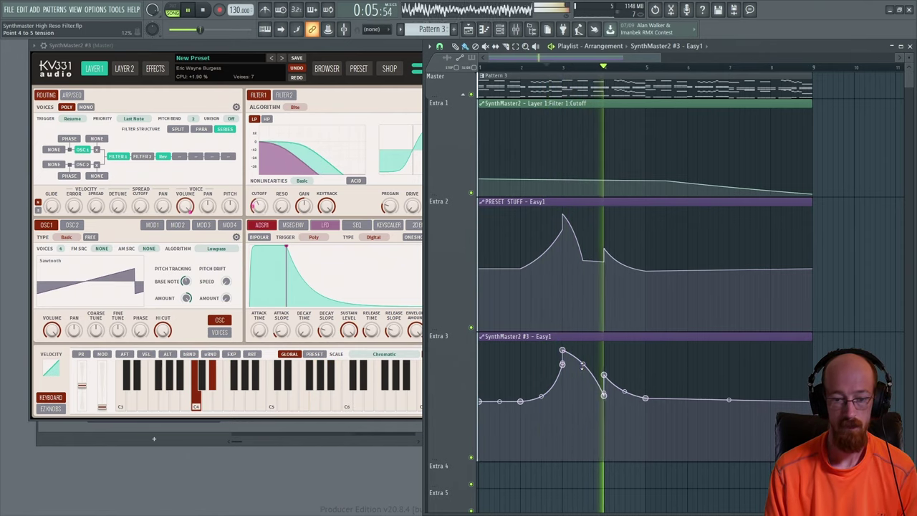
{"action": "key", "text": "space"}
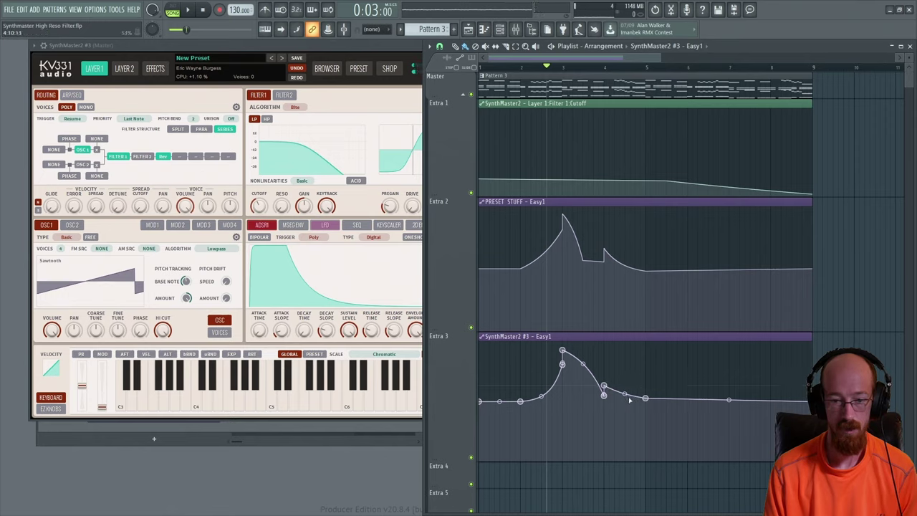
{"action": "right_click", "coordinate": [628, 402]}
{"action": "key", "text": "space"}
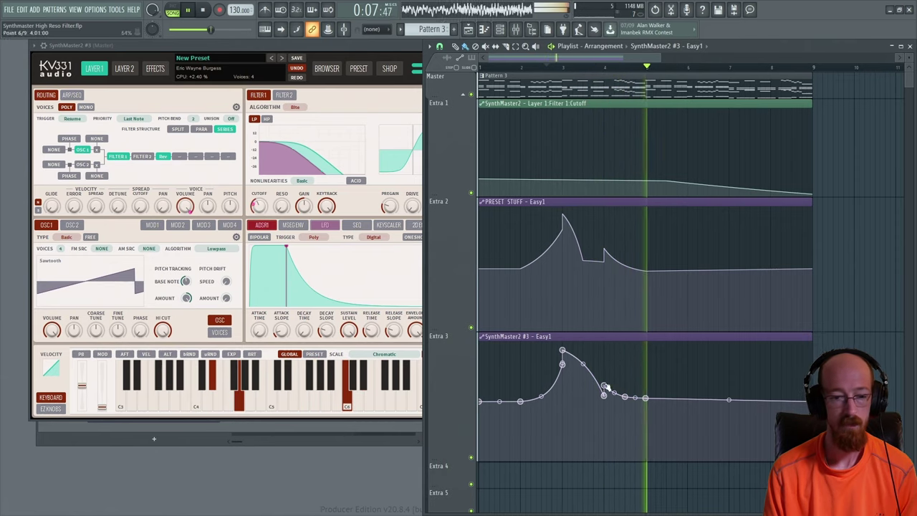
{"action": "key", "text": "space"}
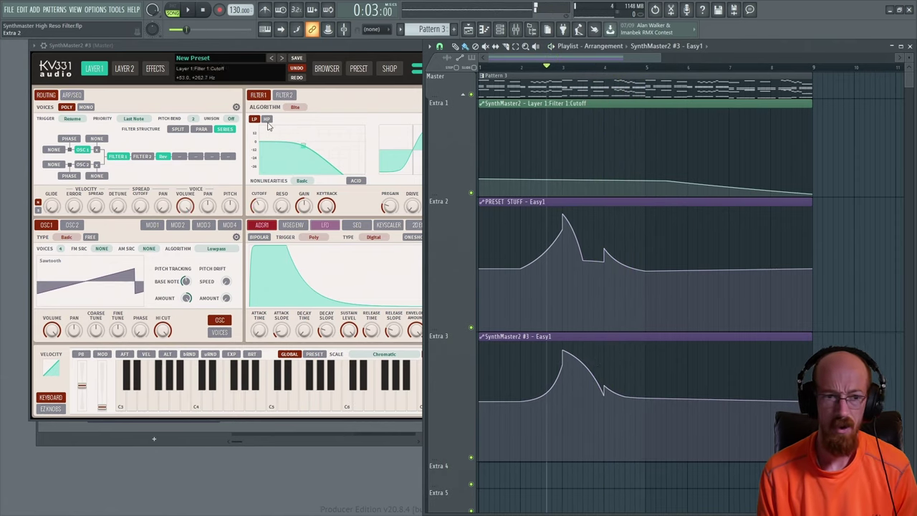
Step: Bring the SynthMaster2 #3 window forward, view its Effects page, then return to Layer 1
{"action": "left_click", "coordinate": [346, 49]}
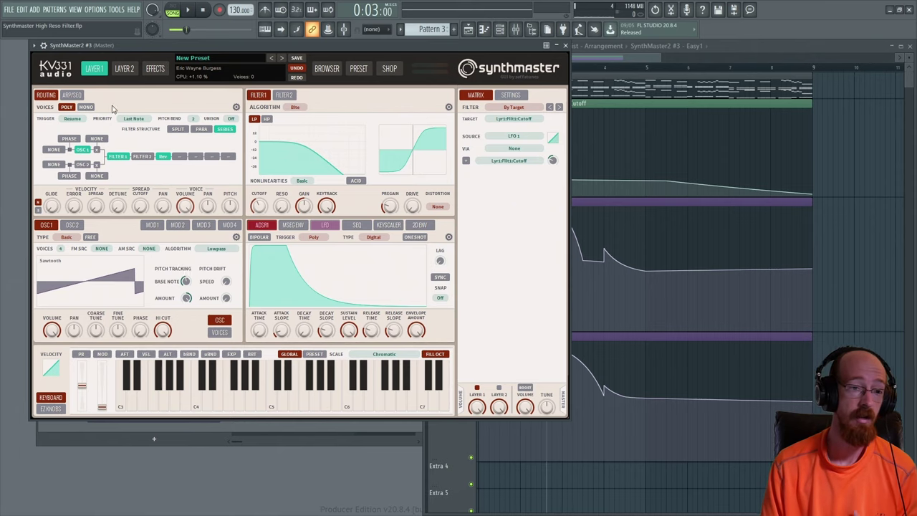
{"action": "left_click", "coordinate": [155, 69]}
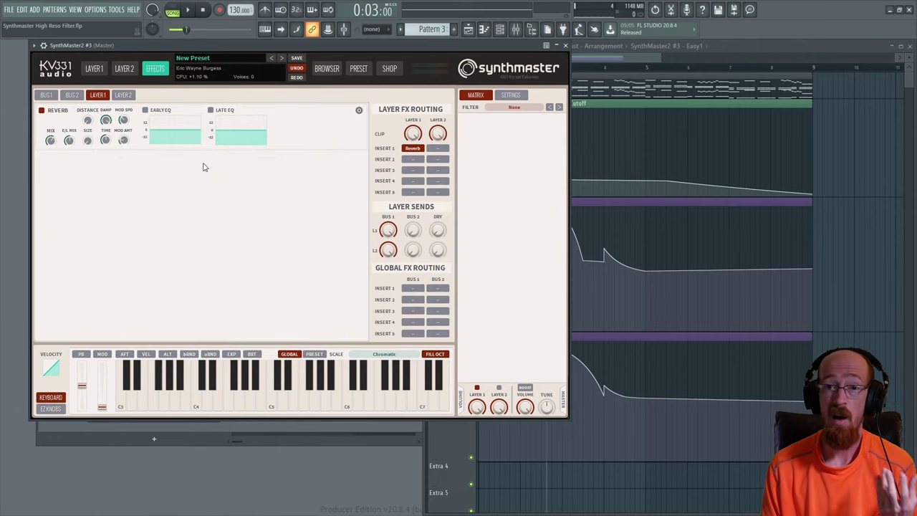
{"action": "left_click", "coordinate": [95, 69]}
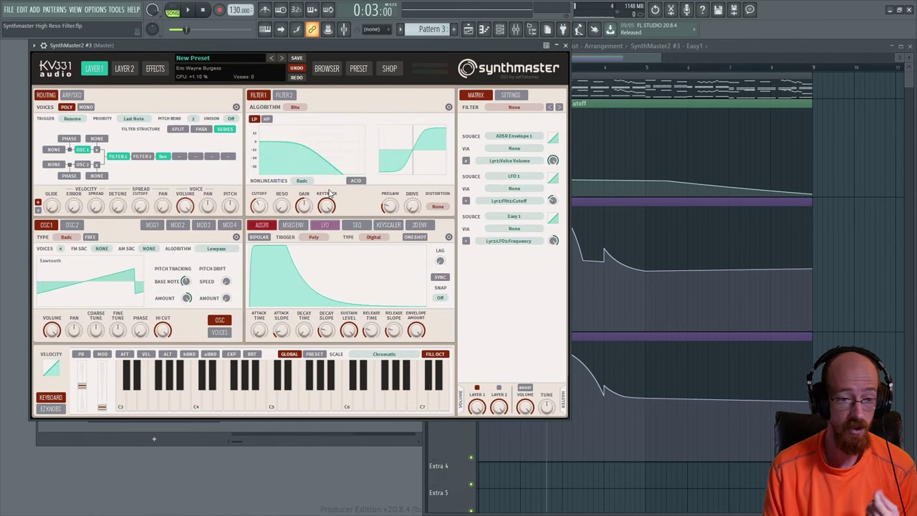